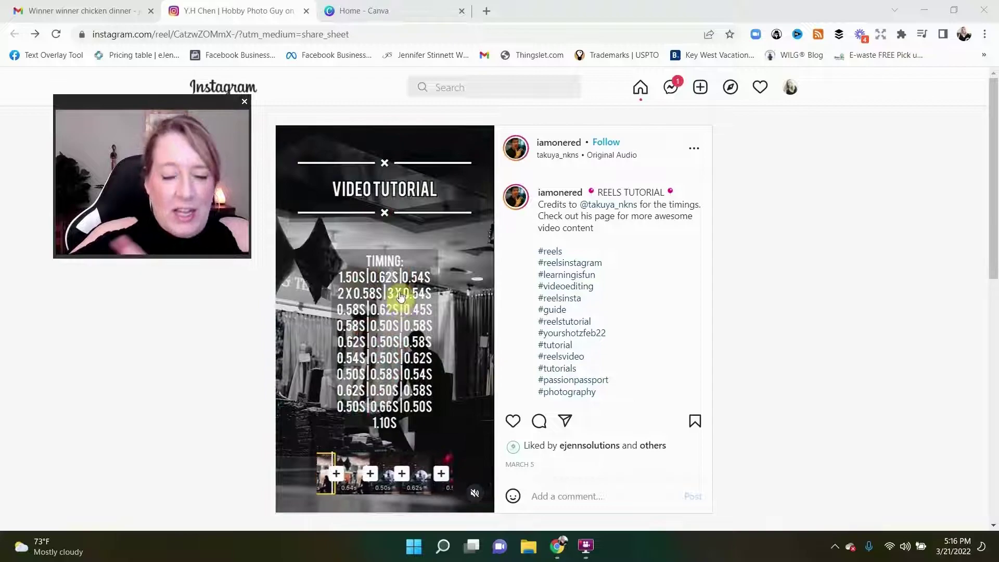
Step: Switch from the Instagram timing reel to the Canva home page tab
{"action": "left_click", "coordinate": [385, 12]}
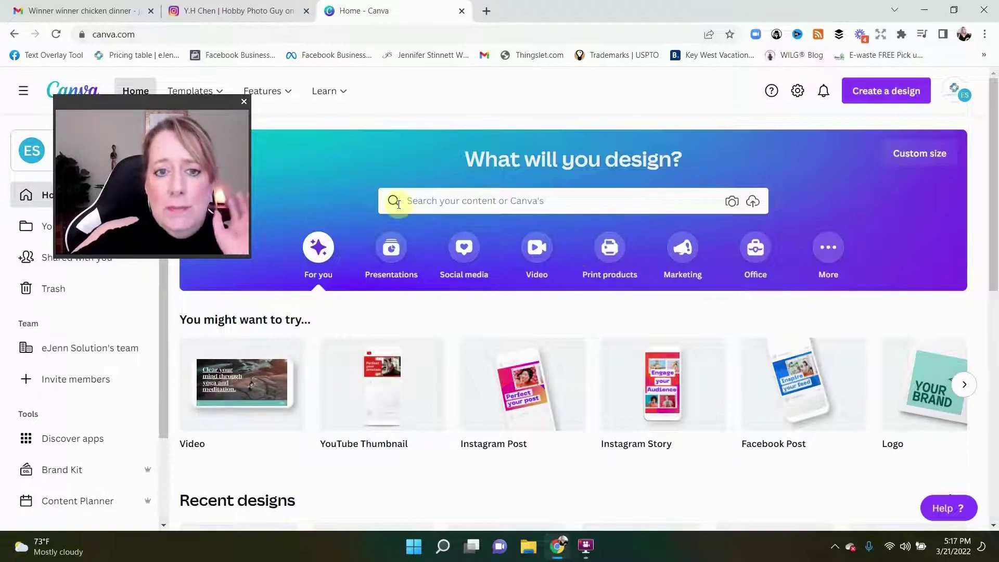
Step: Search Canva for 'instagram reels' and browse the Instagram Reels Video 1080 × 1920 px templates
{"action": "left_click", "coordinate": [468, 199]}
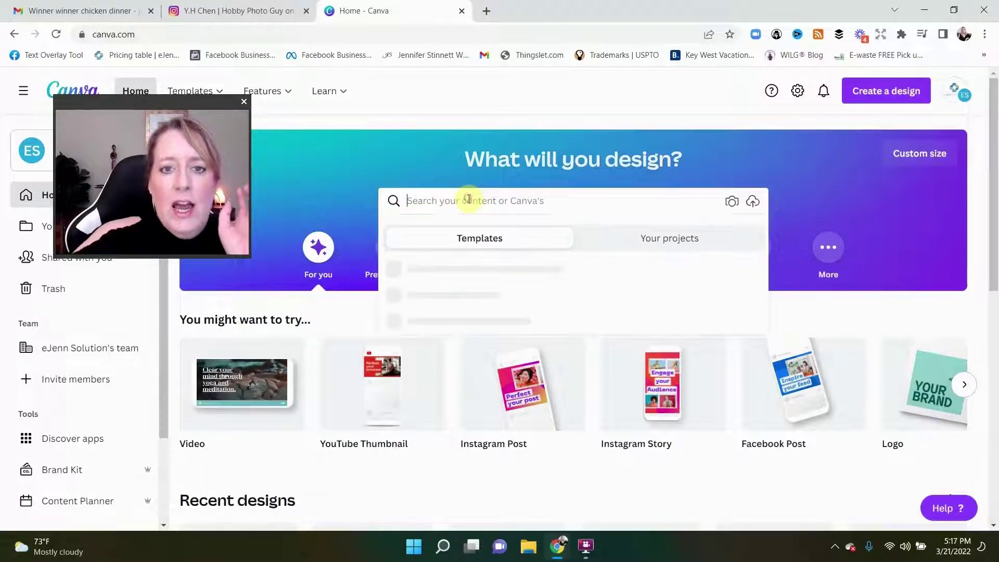
{"action": "type", "text": "instagram"}
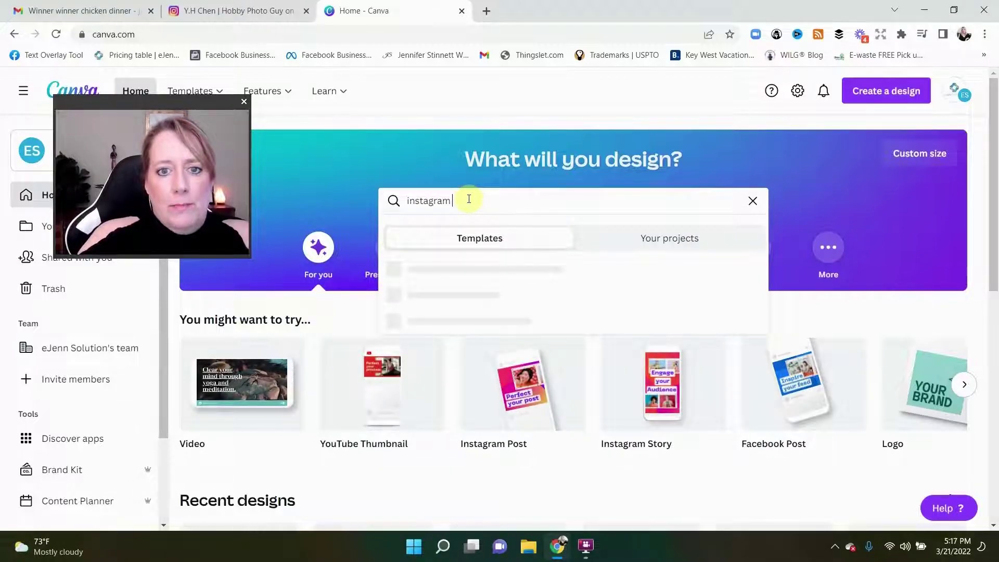
{"action": "type", "text": " reels"}
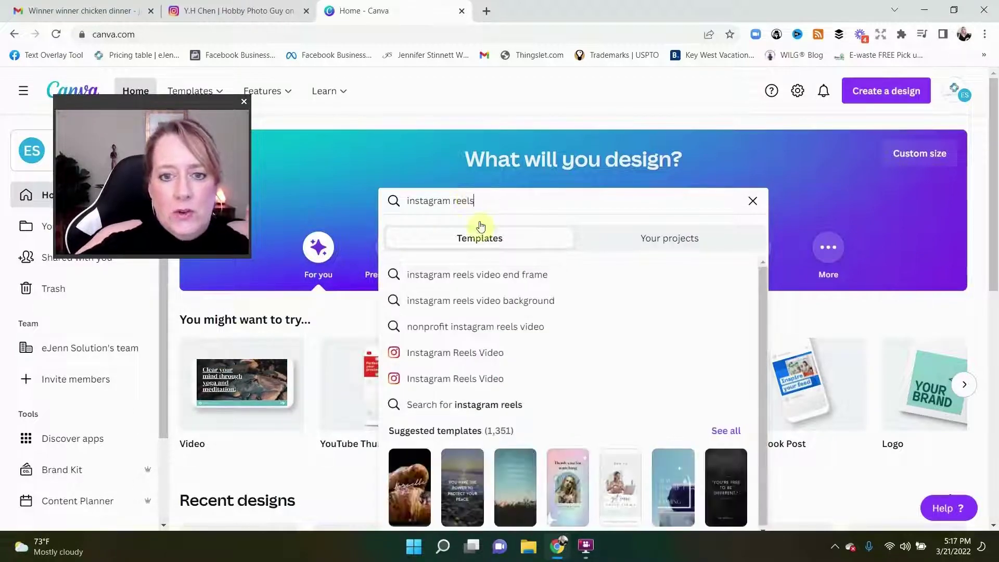
{"action": "left_click", "coordinate": [424, 359]}
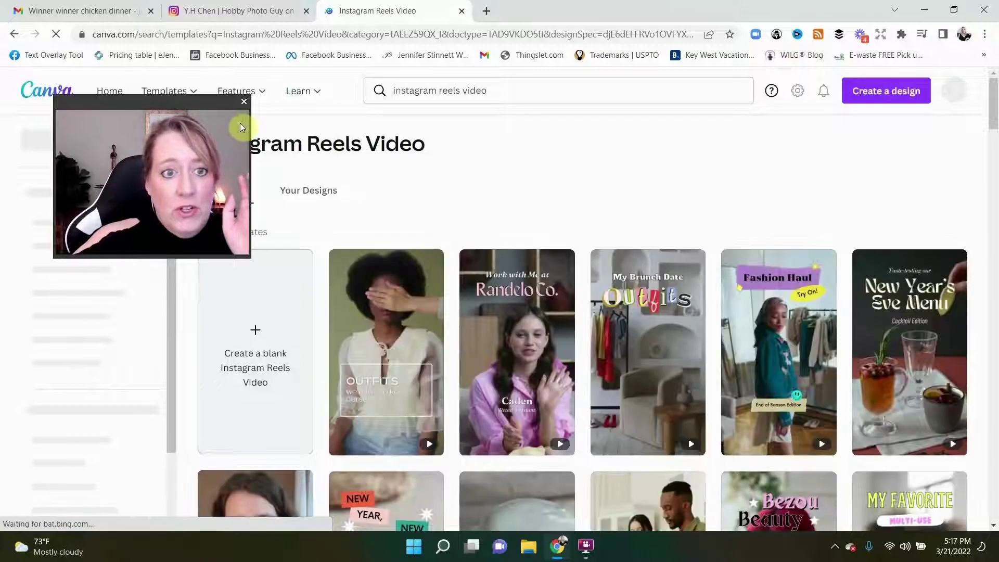
{"action": "left_click_drag", "start_coordinate": [241, 127], "coordinate": [218, 109]}
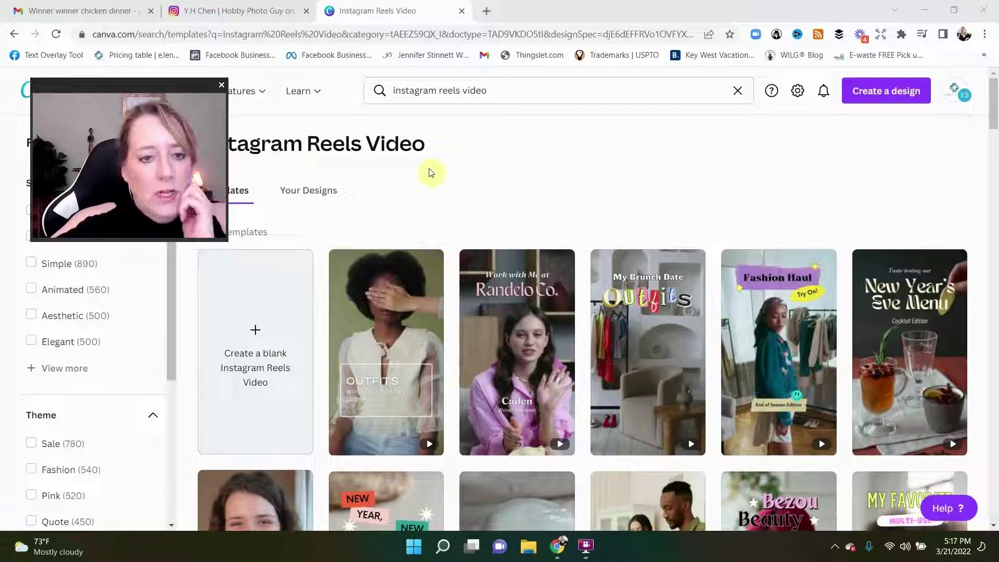
{"action": "scroll", "coordinate": [771, 340], "scroll_direction": "down", "scroll_amount": 10}
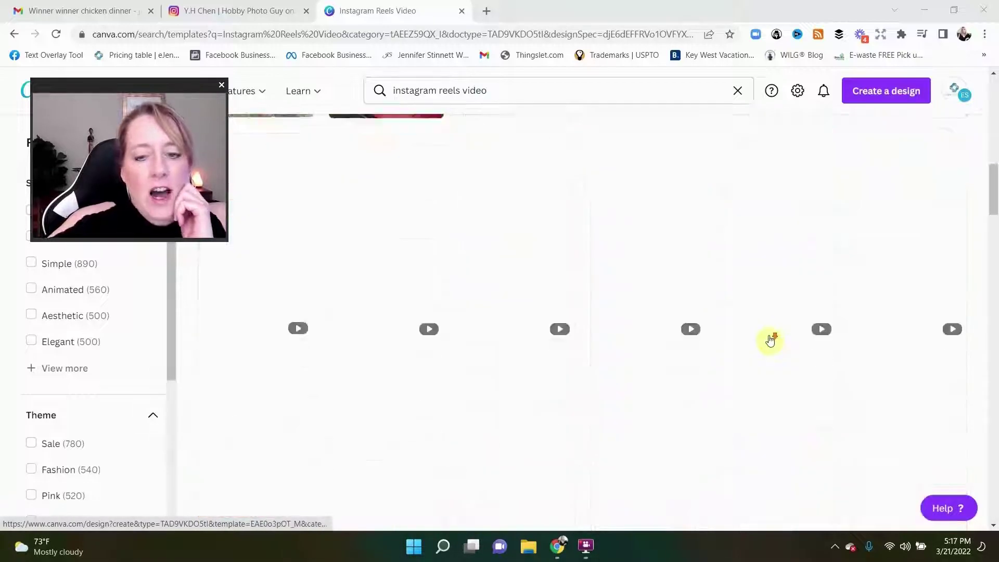
{"action": "scroll", "coordinate": [770, 344], "scroll_direction": "down", "scroll_amount": 10}
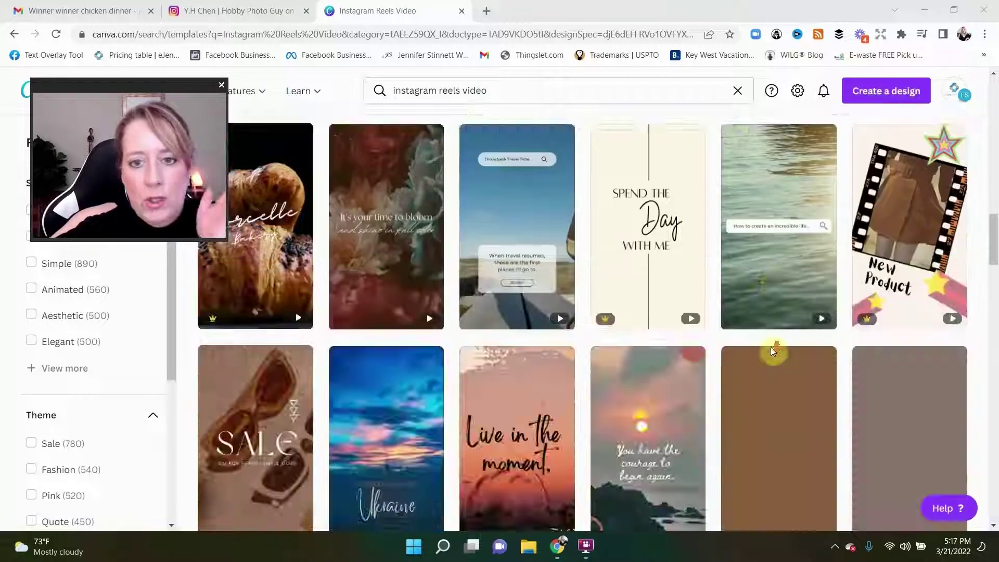
{"action": "scroll", "coordinate": [771, 350], "scroll_direction": "down", "scroll_amount": 5}
{"action": "scroll", "coordinate": [771, 350], "scroll_direction": "up", "scroll_amount": 20}
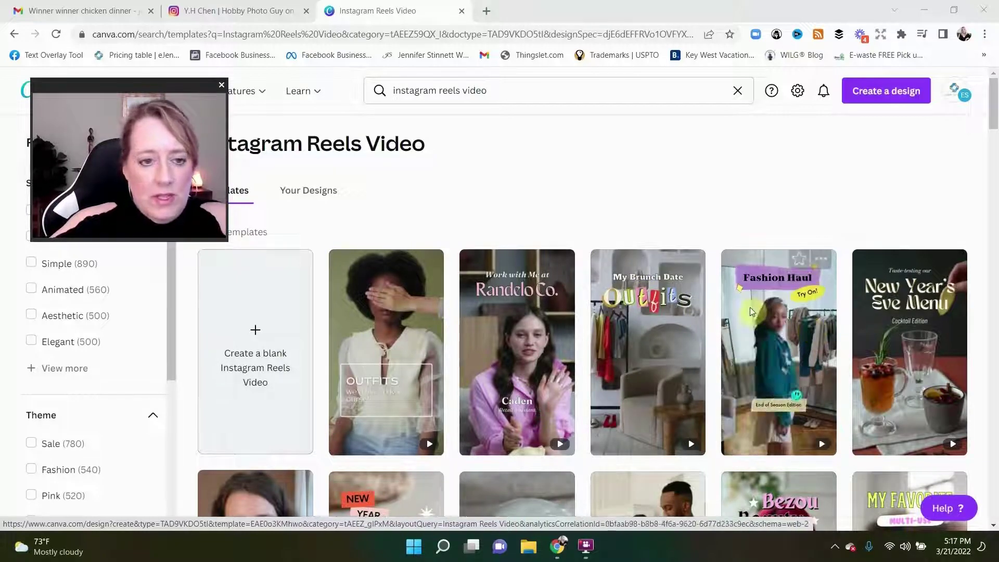
Step: Create a blank Instagram Reels Video design and show the uploaded house and landscape photos
{"action": "left_click", "coordinate": [286, 312]}
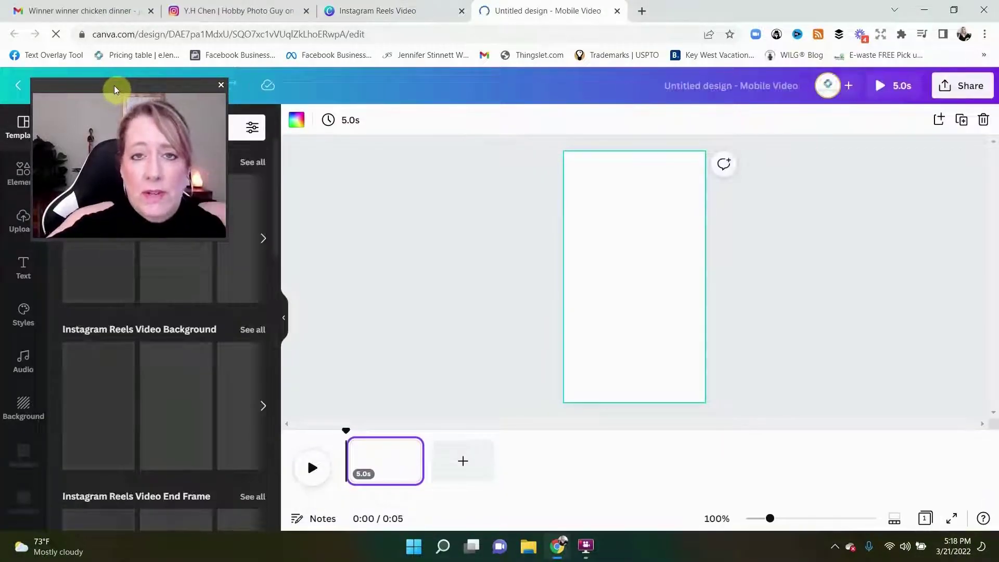
{"action": "left_click_drag", "start_coordinate": [115, 89], "coordinate": [849, 114]}
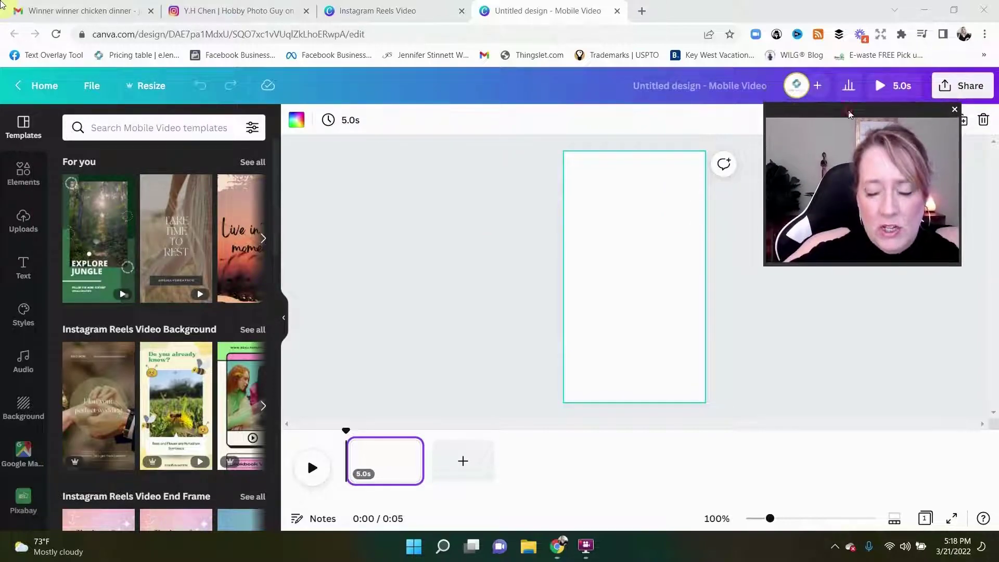
{"action": "left_click", "coordinate": [849, 115]}
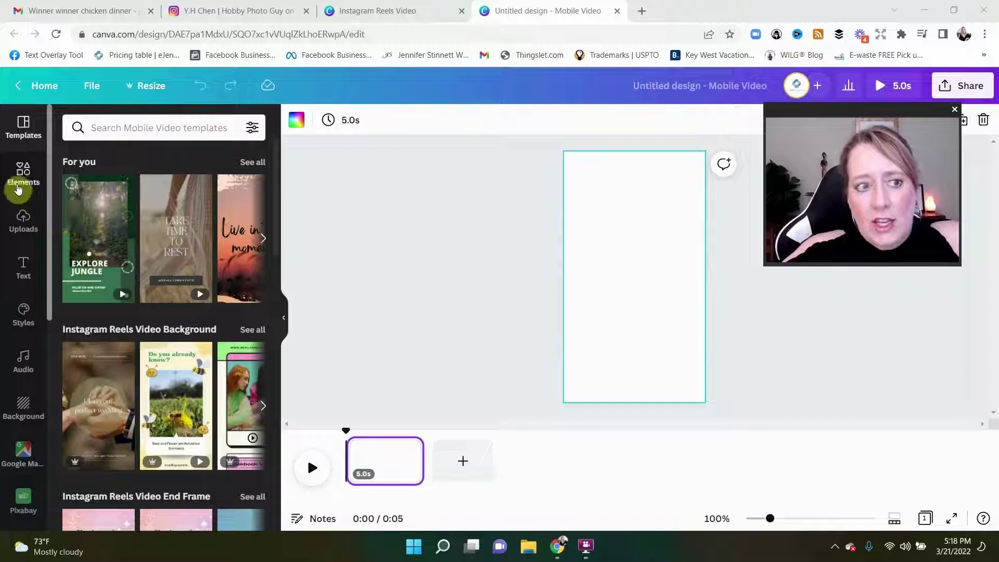
{"action": "left_click", "coordinate": [20, 219]}
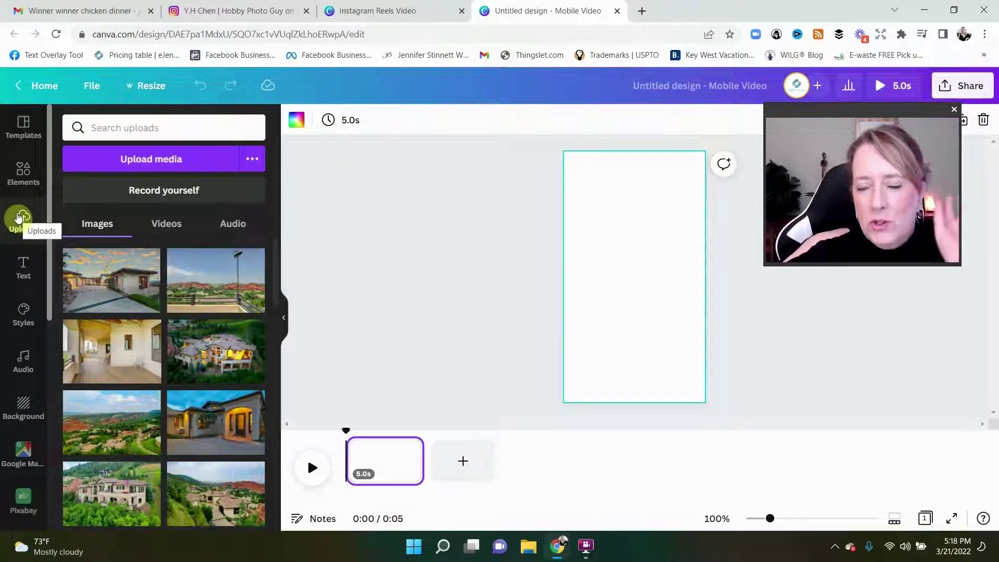
Step: Recheck the Instagram timing reel, then return to the blank Canva Mobile Video design
{"action": "left_click", "coordinate": [239, 11]}
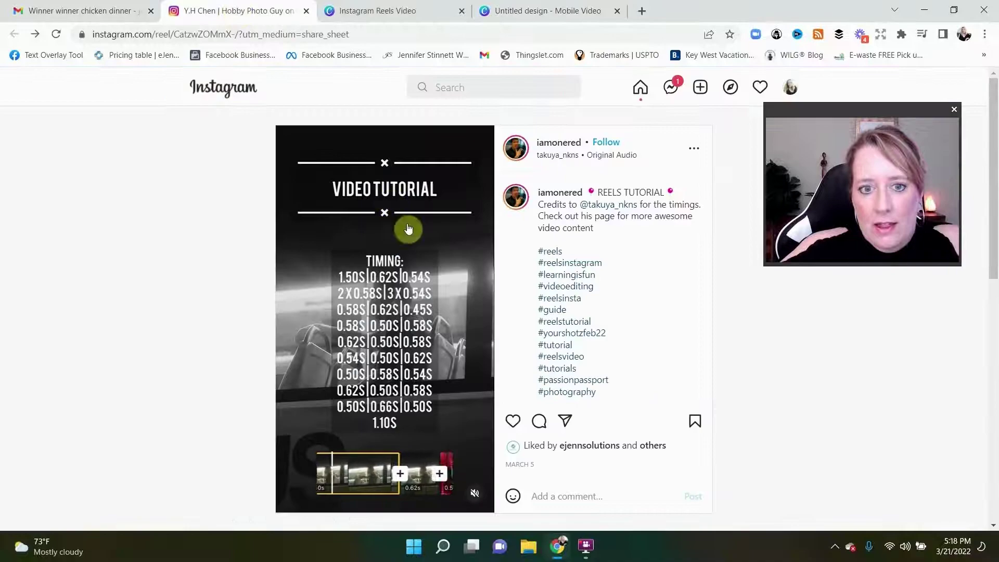
{"action": "left_click", "coordinate": [538, 11]}
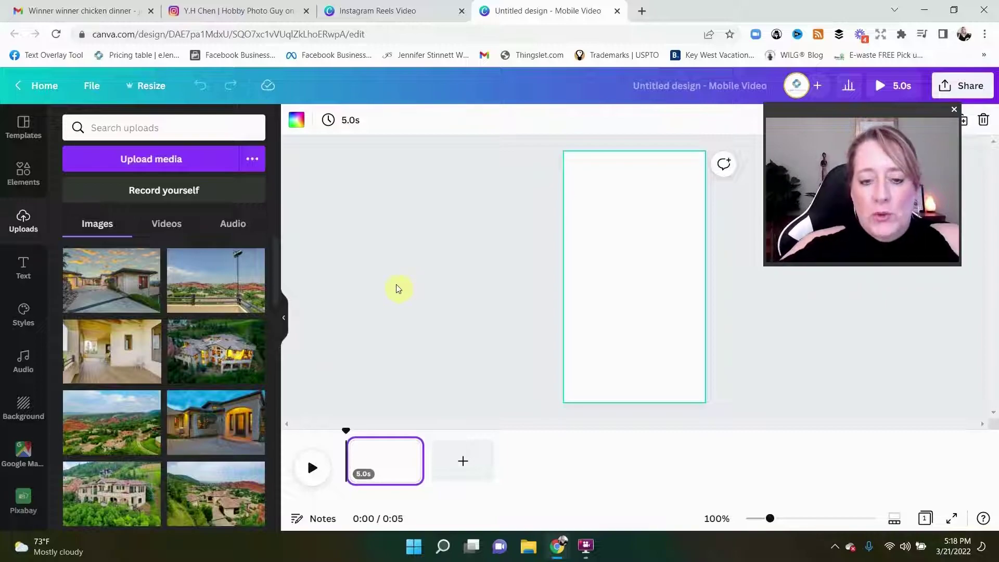
{"action": "scroll", "coordinate": [219, 327], "scroll_direction": "down", "scroll_amount": 3}
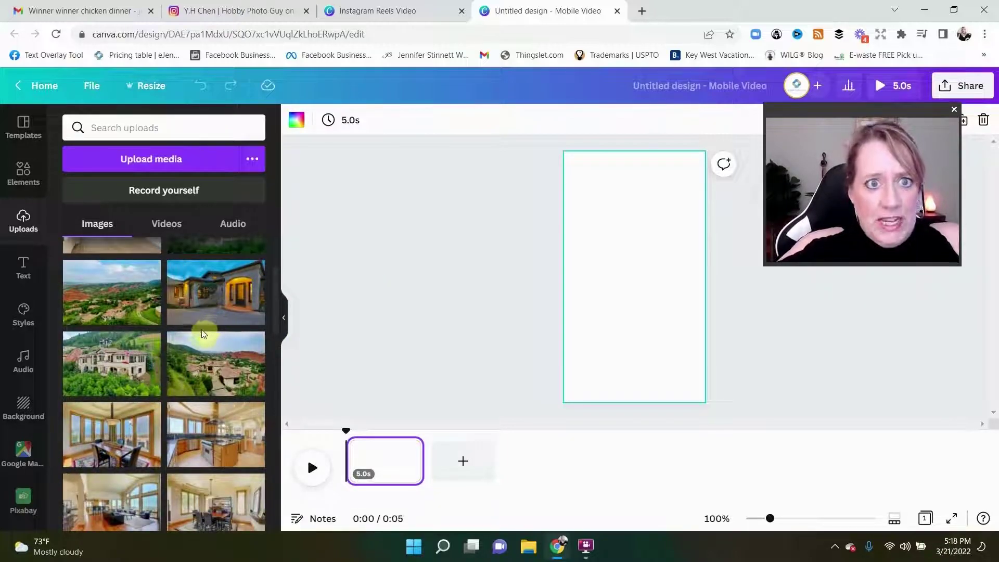
{"action": "scroll", "coordinate": [199, 340], "scroll_direction": "down", "scroll_amount": 1}
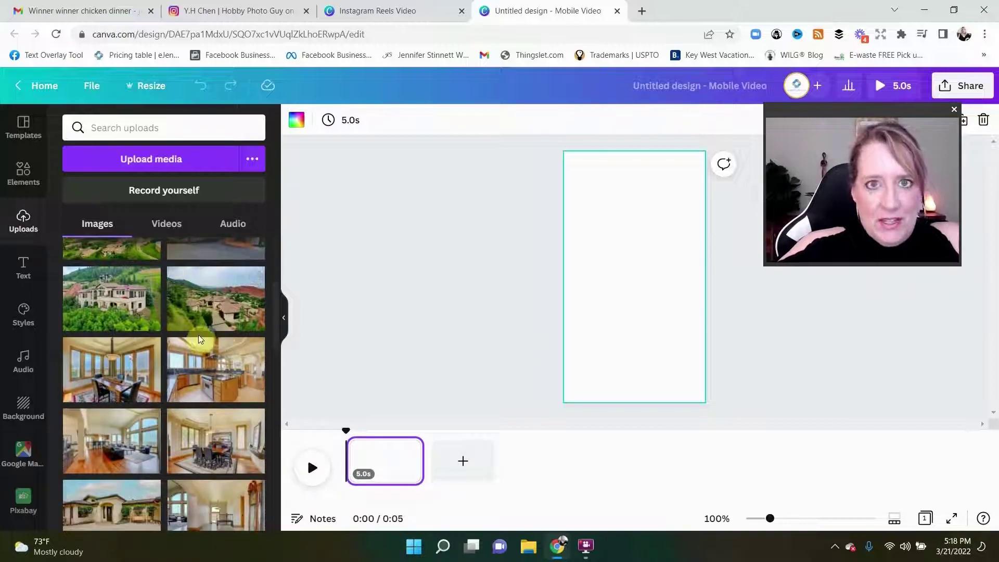
{"action": "scroll", "coordinate": [200, 340], "scroll_direction": "down", "scroll_amount": 1}
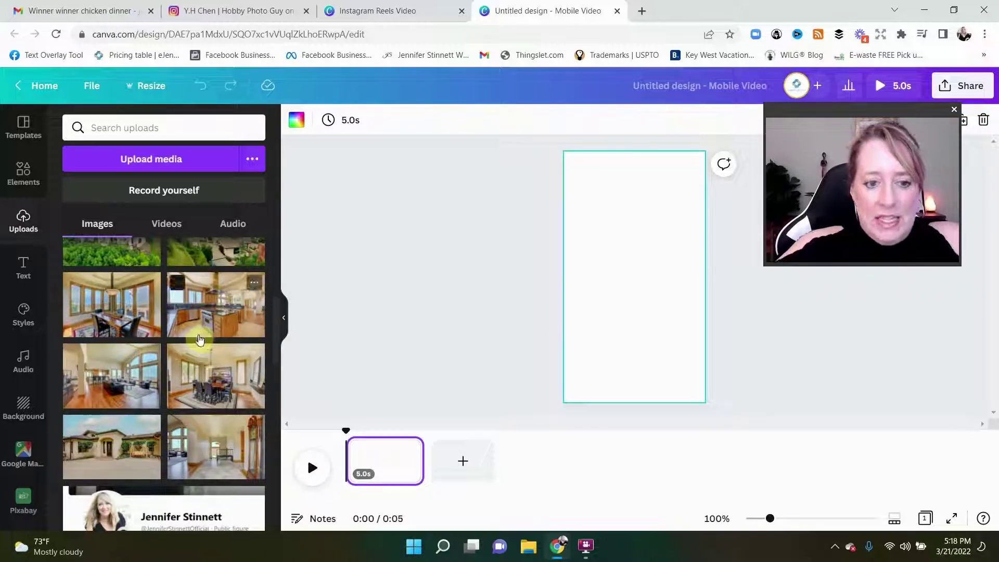
{"action": "scroll", "coordinate": [199, 340], "scroll_direction": "up", "scroll_amount": 2}
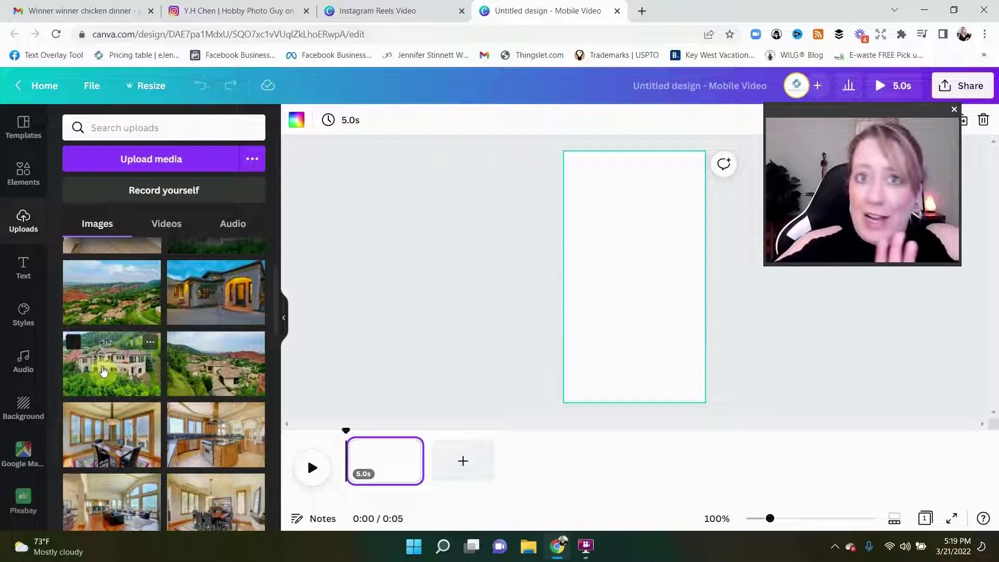
{"action": "scroll", "coordinate": [107, 374], "scroll_direction": "down", "scroll_amount": 4}
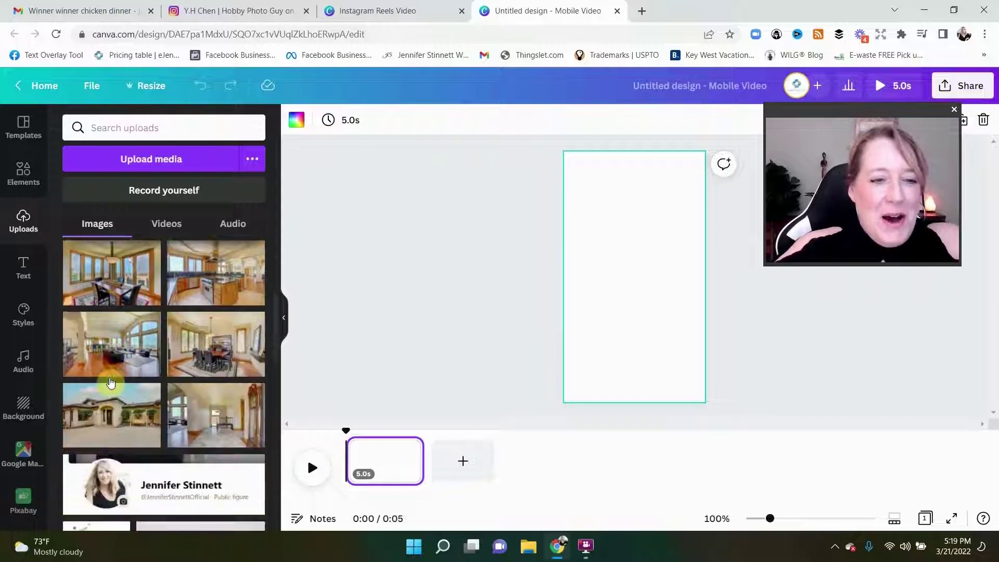
{"action": "scroll", "coordinate": [110, 382], "scroll_direction": "up", "scroll_amount": 1}
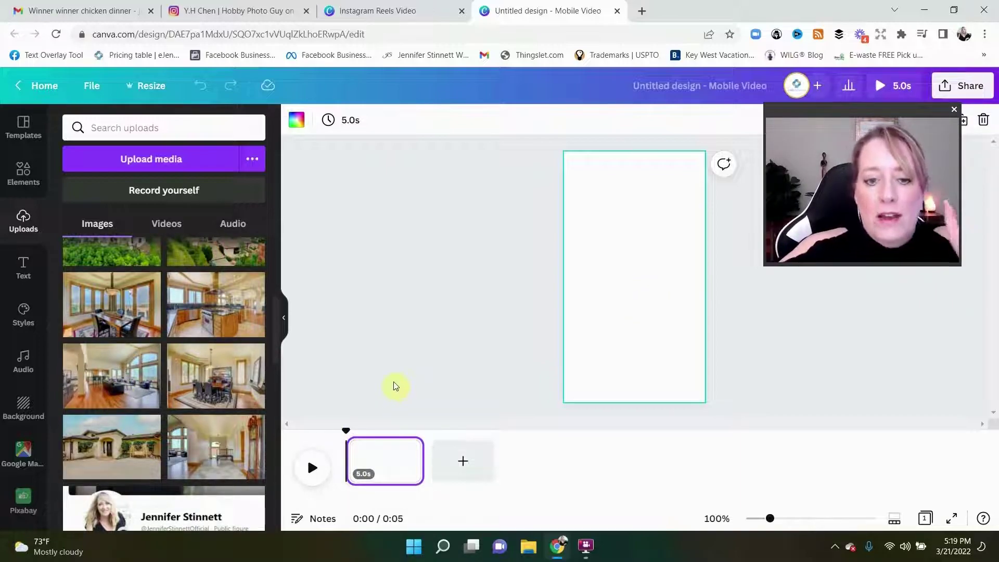
Step: Add nine more 5-second pages for ten in total (50 s), then select page 1
{"action": "left_click", "coordinate": [475, 467]}
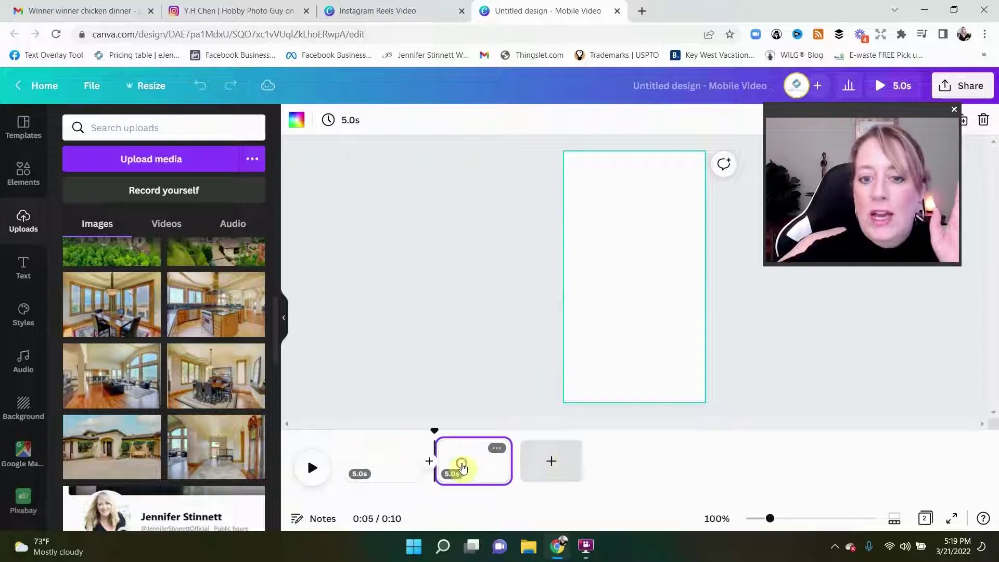
{"action": "left_click", "coordinate": [550, 466]}
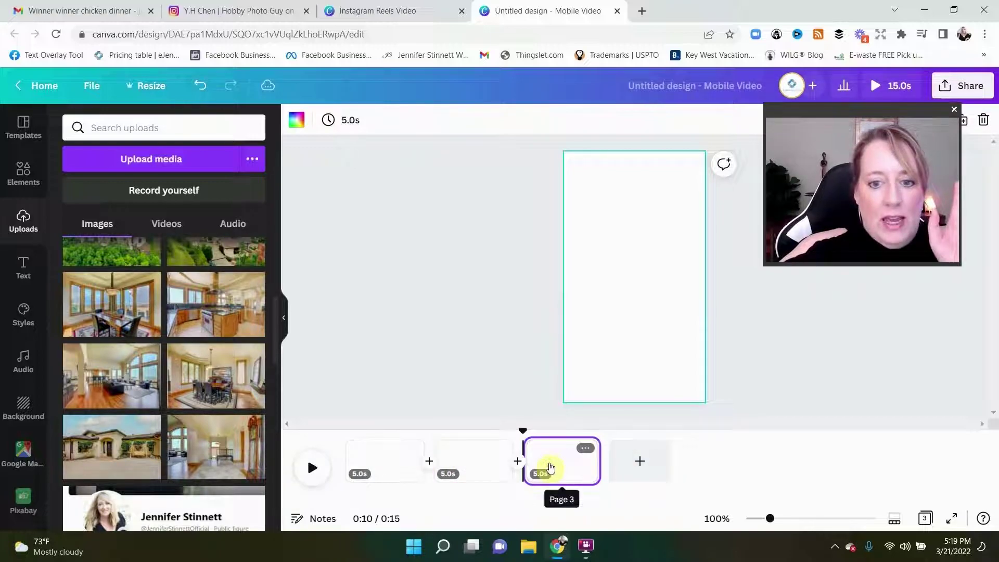
{"action": "left_click", "coordinate": [650, 468]}
{"action": "left_click", "coordinate": [744, 465]}
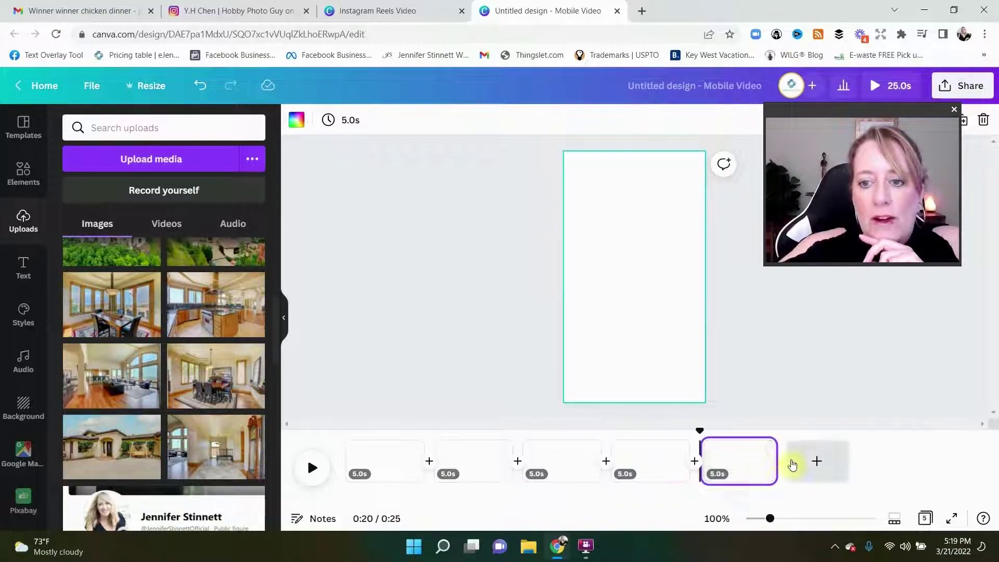
{"action": "left_click", "coordinate": [817, 461]}
{"action": "left_click", "coordinate": [903, 460]}
{"action": "left_click", "coordinate": [953, 461]}
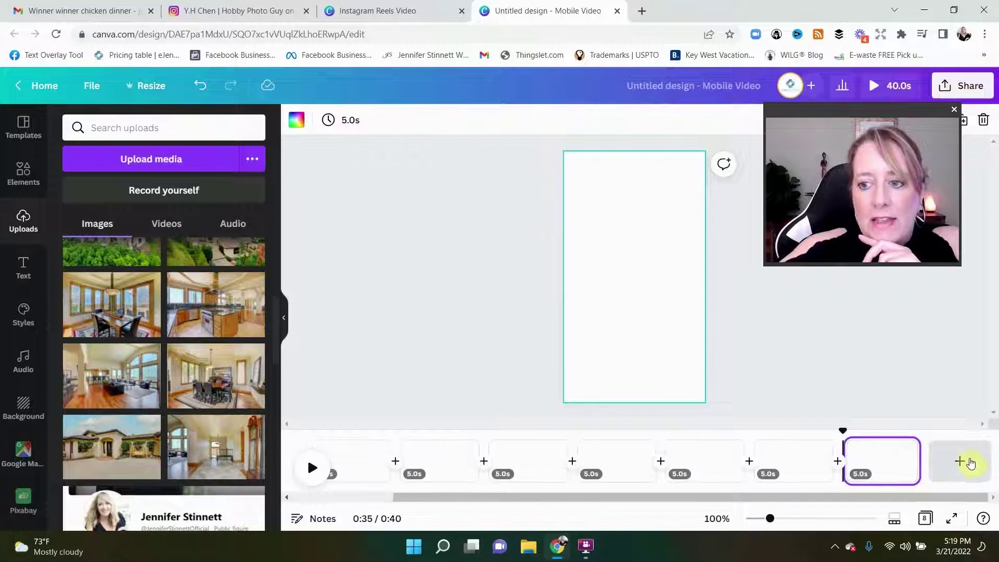
{"action": "left_click", "coordinate": [944, 466]}
{"action": "left_click", "coordinate": [935, 470]}
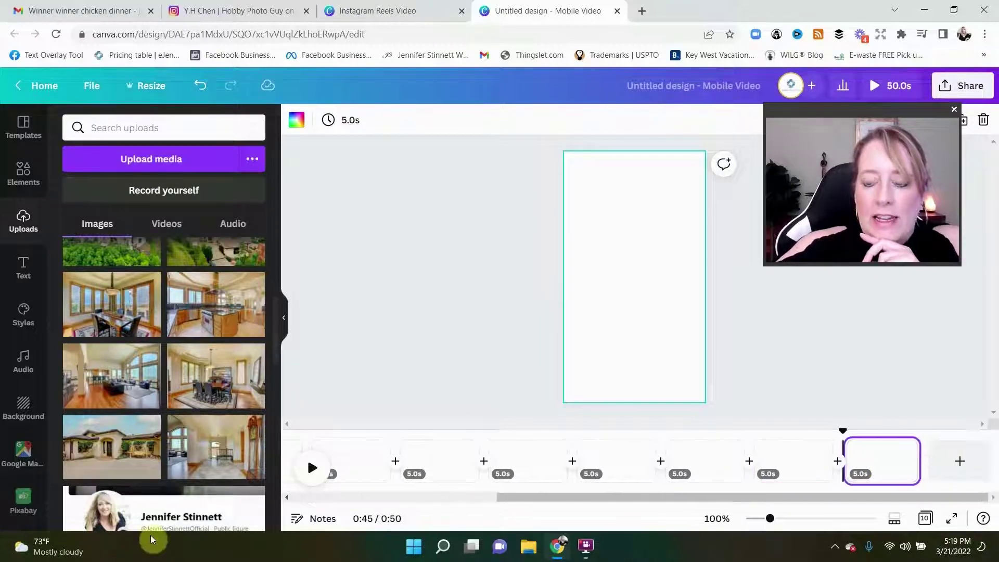
{"action": "left_click_drag", "start_coordinate": [513, 498], "coordinate": [297, 494]}
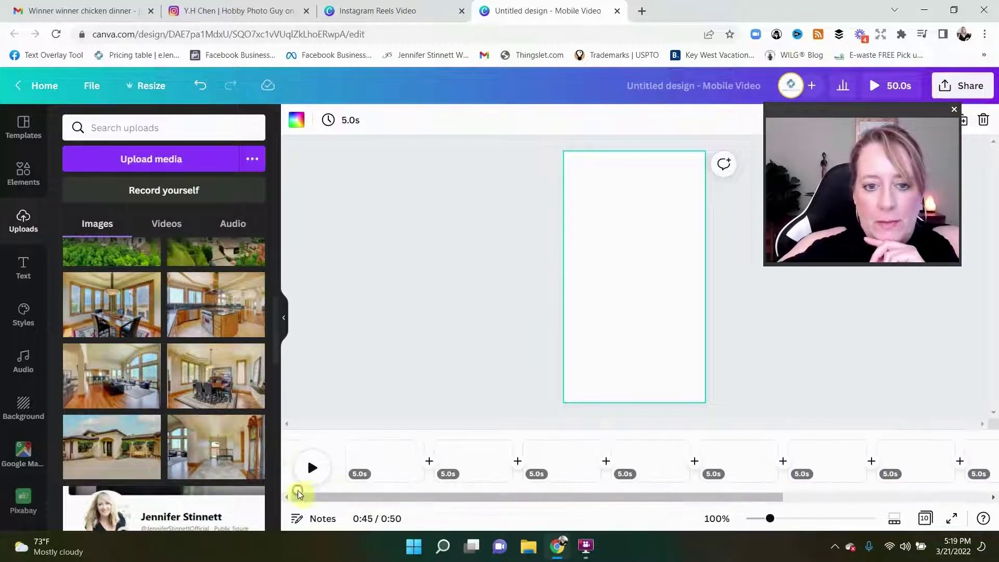
{"action": "left_click", "coordinate": [351, 458]}
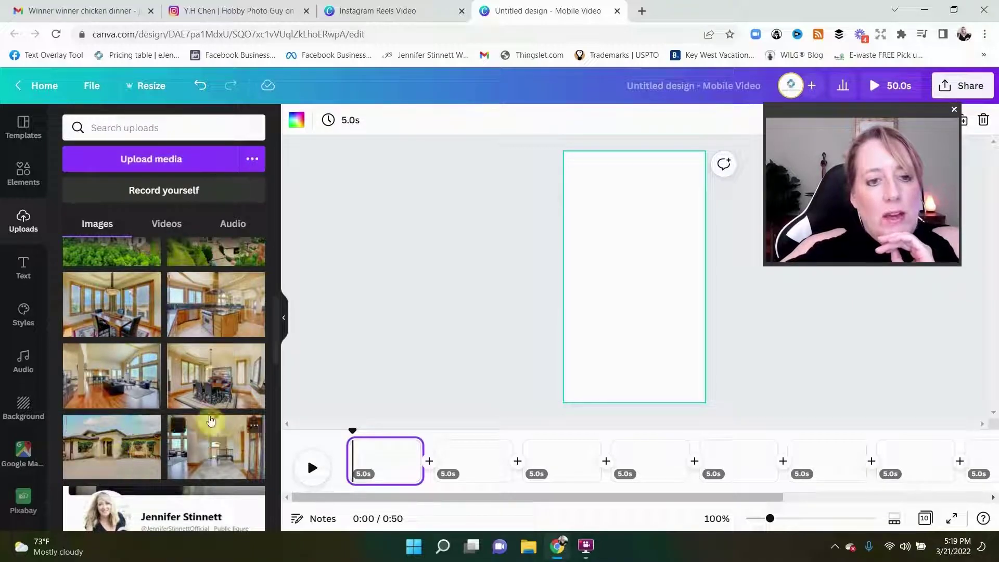
Step: Fill page 1 with the house exterior photo, shifted left to frame the entrance
{"action": "scroll", "coordinate": [212, 416], "scroll_direction": "up", "scroll_amount": 5}
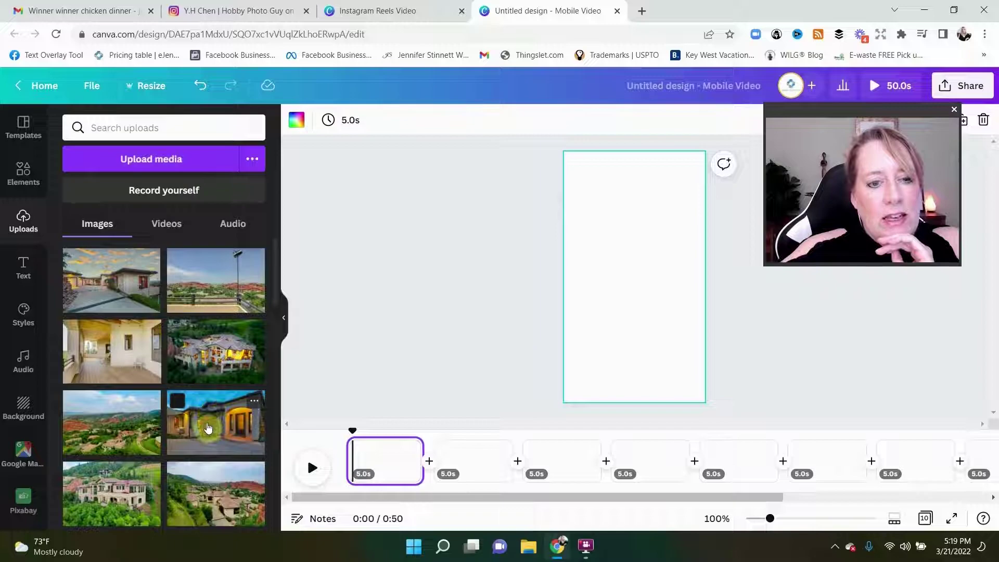
{"action": "left_click_drag", "start_coordinate": [207, 427], "coordinate": [574, 281]}
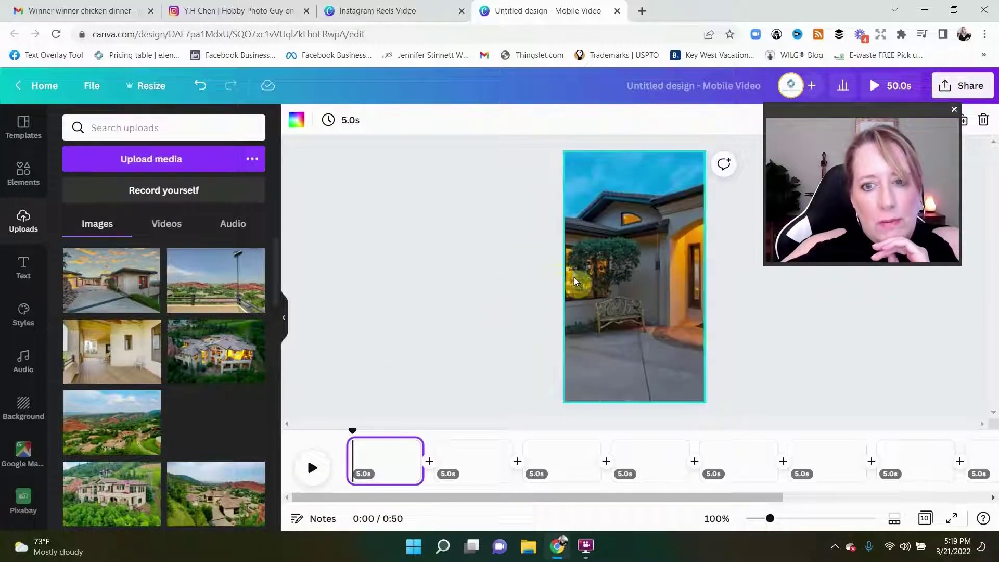
{"action": "double_click", "coordinate": [595, 284]}
{"action": "left_click_drag", "start_coordinate": [654, 290], "coordinate": [567, 280]}
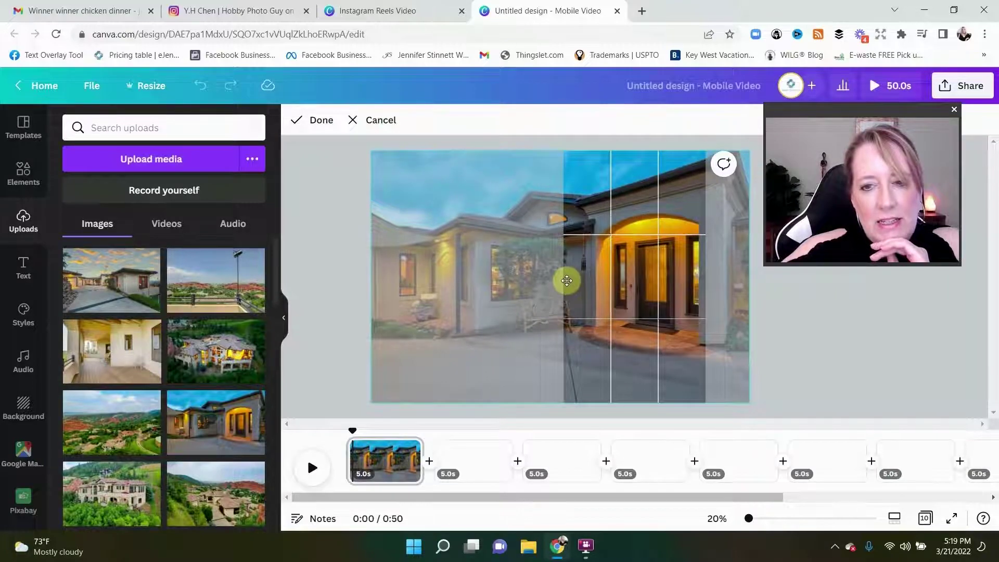
{"action": "left_click", "coordinate": [315, 120]}
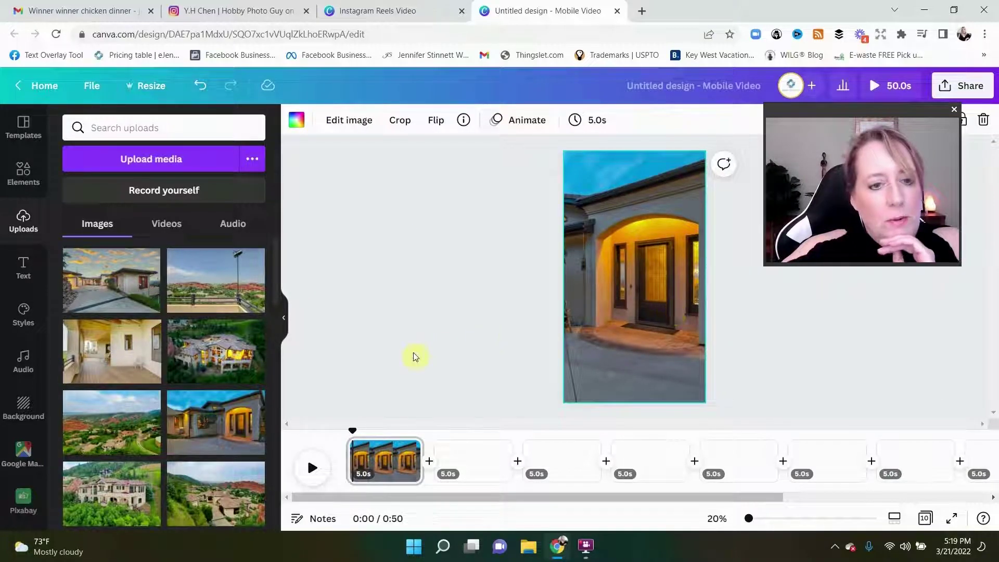
Step: Fill page 2 with the hallway photo and fine-tune its position in the vertical frame
{"action": "left_click", "coordinate": [466, 462]}
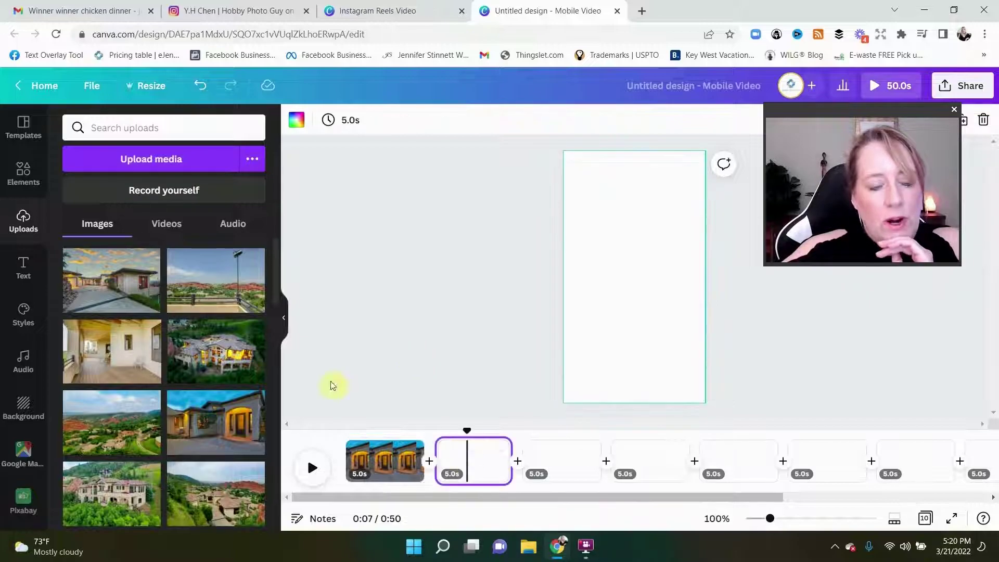
{"action": "scroll", "coordinate": [169, 387], "scroll_direction": "down", "scroll_amount": 4}
{"action": "scroll", "coordinate": [174, 387], "scroll_direction": "down", "scroll_amount": 3}
{"action": "scroll", "coordinate": [179, 391], "scroll_direction": "up", "scroll_amount": 3}
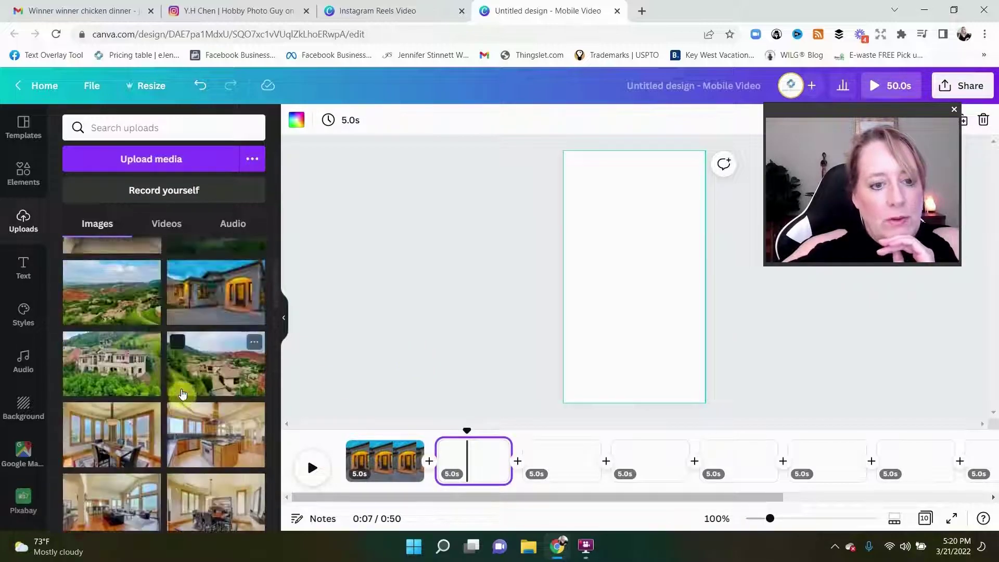
{"action": "scroll", "coordinate": [182, 394], "scroll_direction": "down", "scroll_amount": 2}
{"action": "left_click_drag", "start_coordinate": [208, 445], "coordinate": [573, 270]}
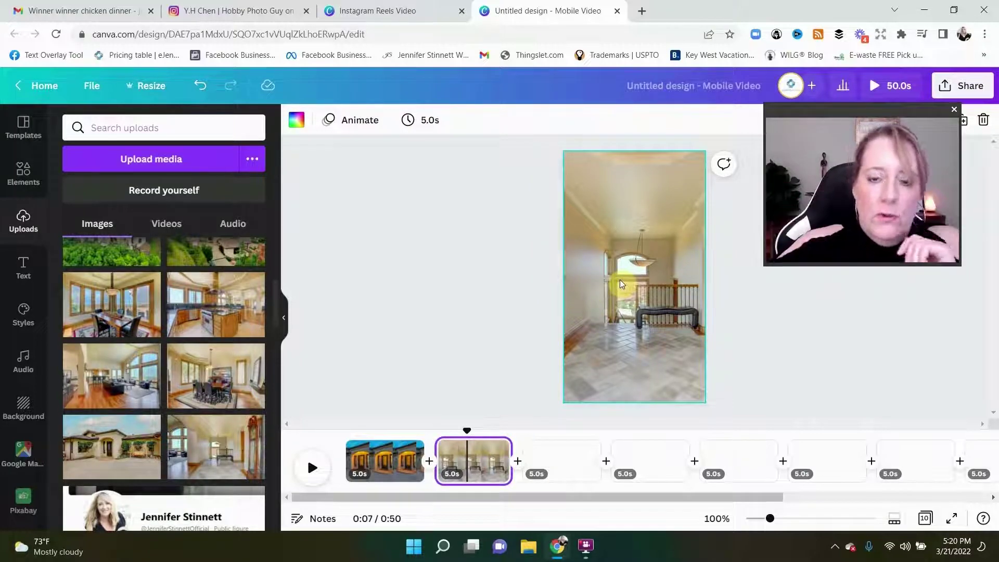
{"action": "double_click", "coordinate": [658, 285]}
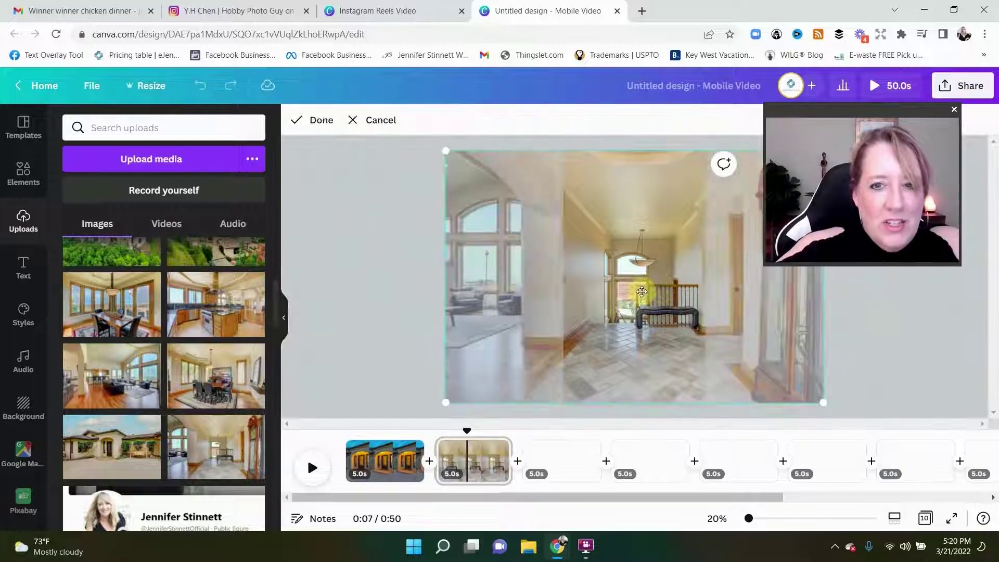
{"action": "left_click_drag", "start_coordinate": [632, 298], "coordinate": [605, 271]}
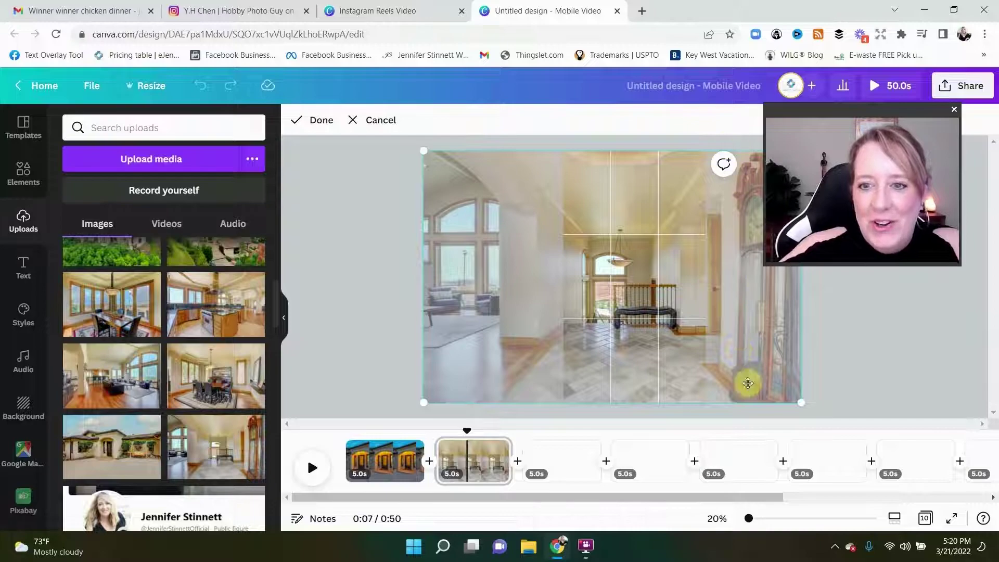
{"action": "mouse_move", "coordinate": [658, 317]}
{"action": "left_mouse_down"}
{"action": "mouse_move", "coordinate": [666, 316]}
{"action": "mouse_move", "coordinate": [621, 315]}
{"action": "mouse_move", "coordinate": [663, 311]}
{"action": "mouse_move", "coordinate": [635, 308]}
{"action": "mouse_move", "coordinate": [647, 308]}
{"action": "left_mouse_up"}
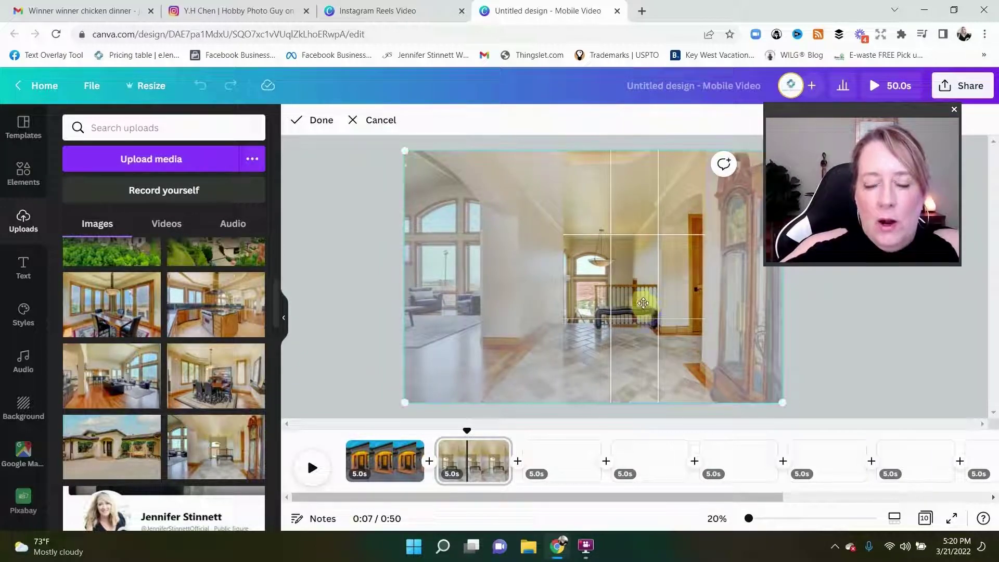
{"action": "left_click", "coordinate": [351, 244]}
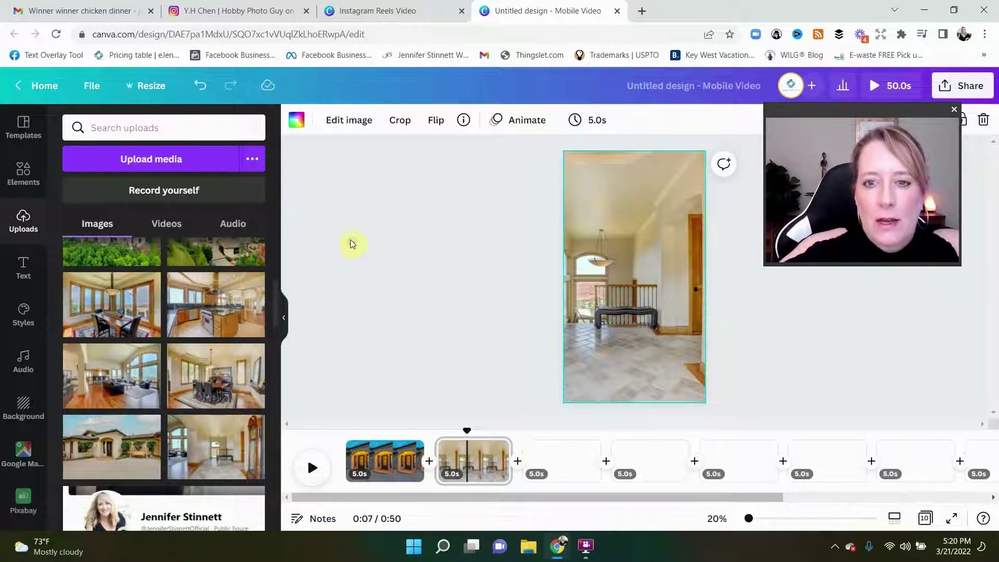
{"action": "double_click", "coordinate": [599, 282]}
{"action": "left_click_drag", "start_coordinate": [598, 284], "coordinate": [625, 290]}
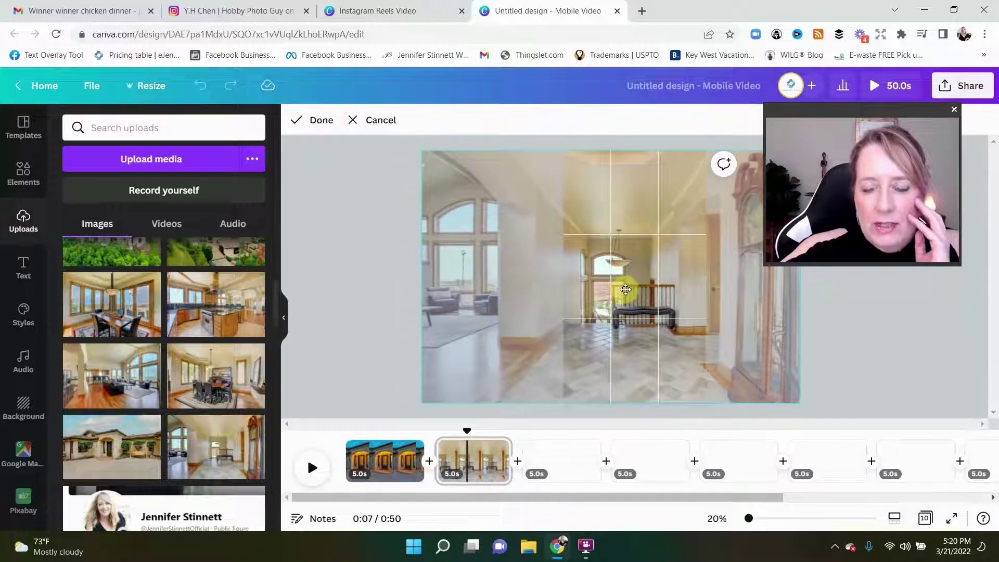
{"action": "left_click", "coordinate": [384, 252]}
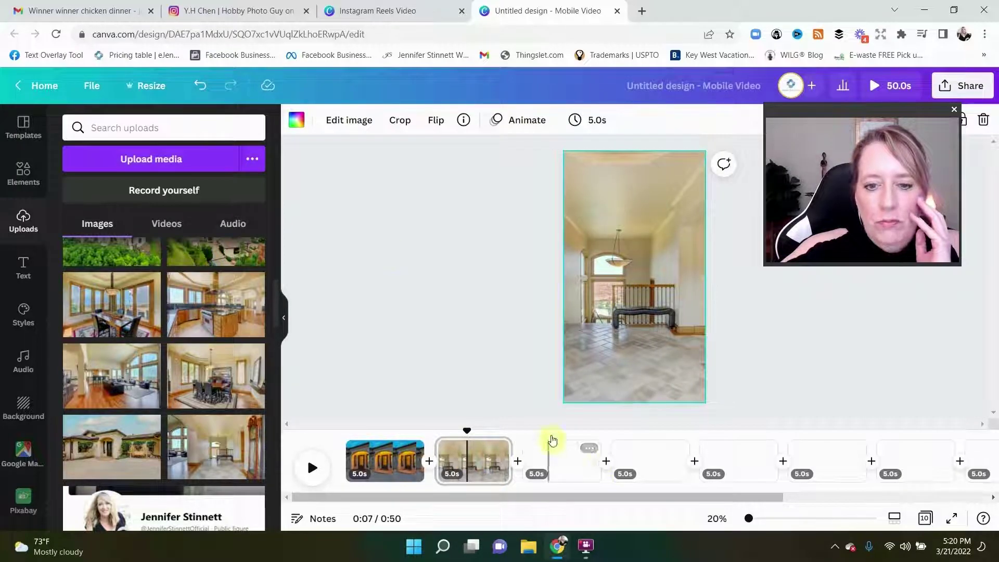
Step: Fill page 3 with the dining-room photo, shifted right to frame the room
{"action": "left_click", "coordinate": [555, 459]}
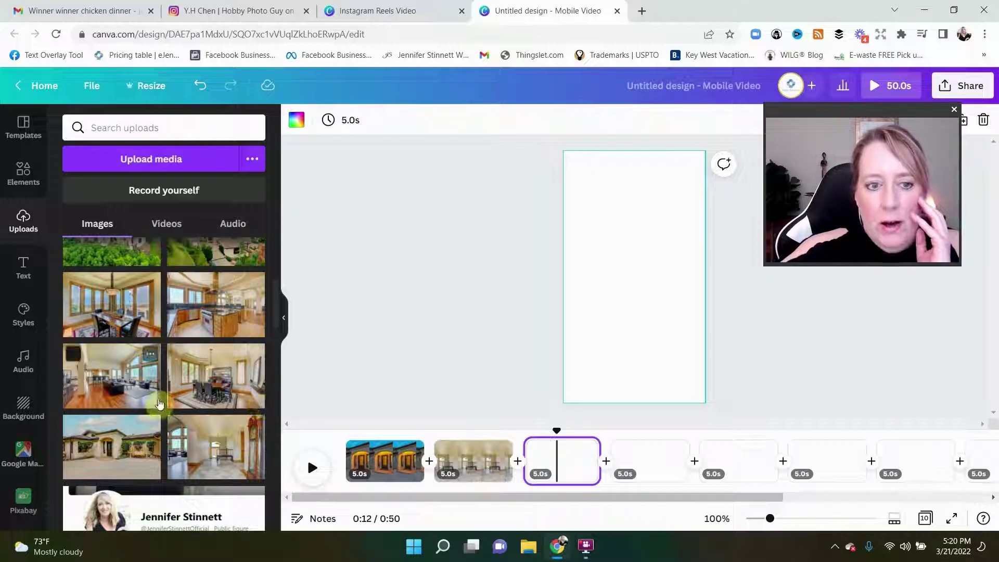
{"action": "left_click", "coordinate": [198, 392]}
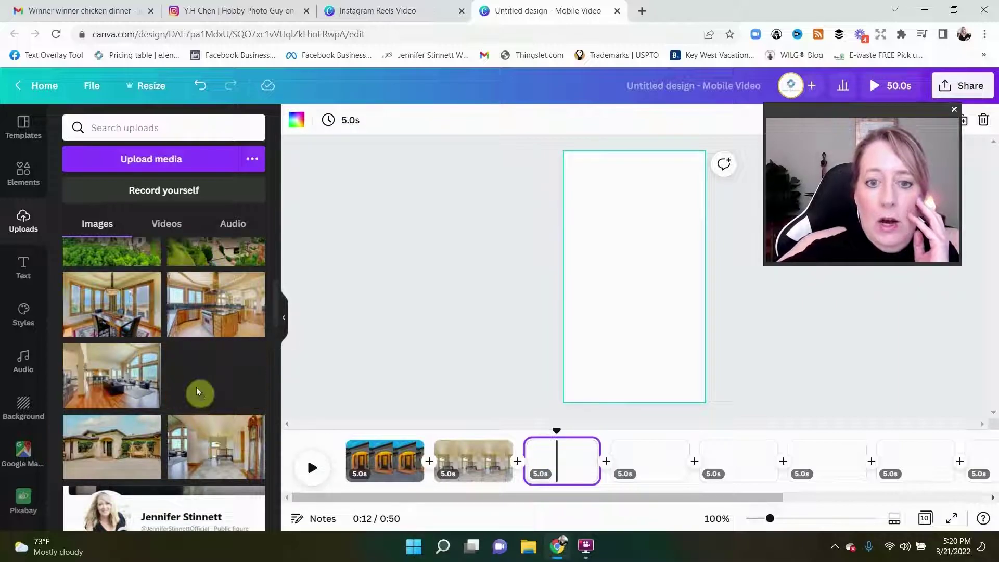
{"action": "left_click_drag", "start_coordinate": [464, 285], "coordinate": [569, 272]}
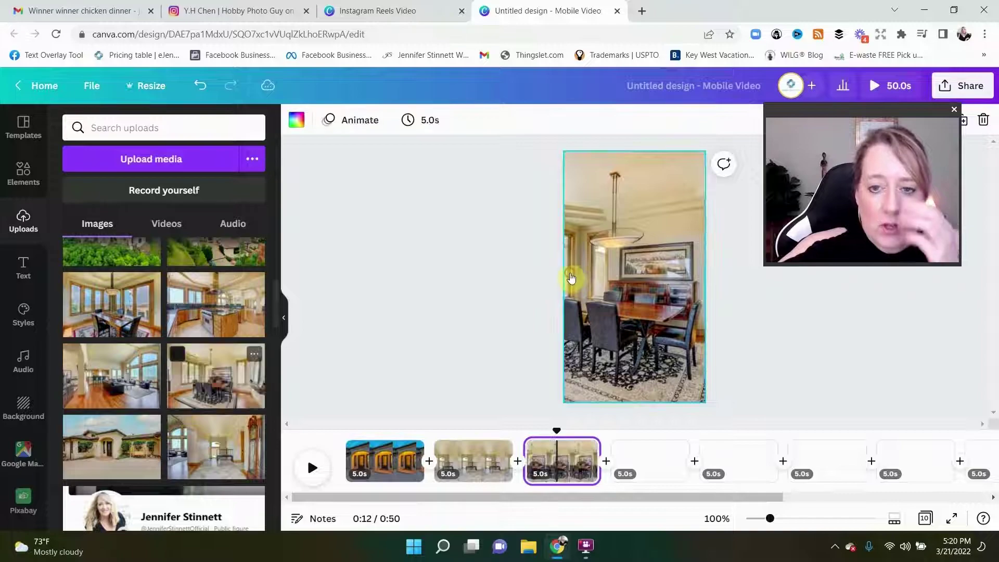
{"action": "double_click", "coordinate": [637, 308]}
{"action": "left_click_drag", "start_coordinate": [636, 309], "coordinate": [666, 306]}
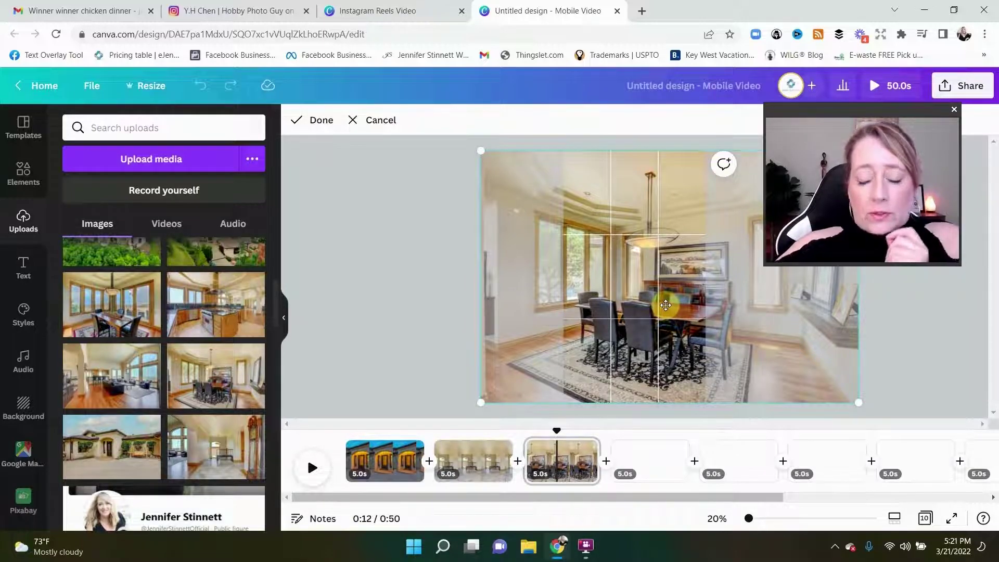
{"action": "left_click", "coordinate": [410, 243]}
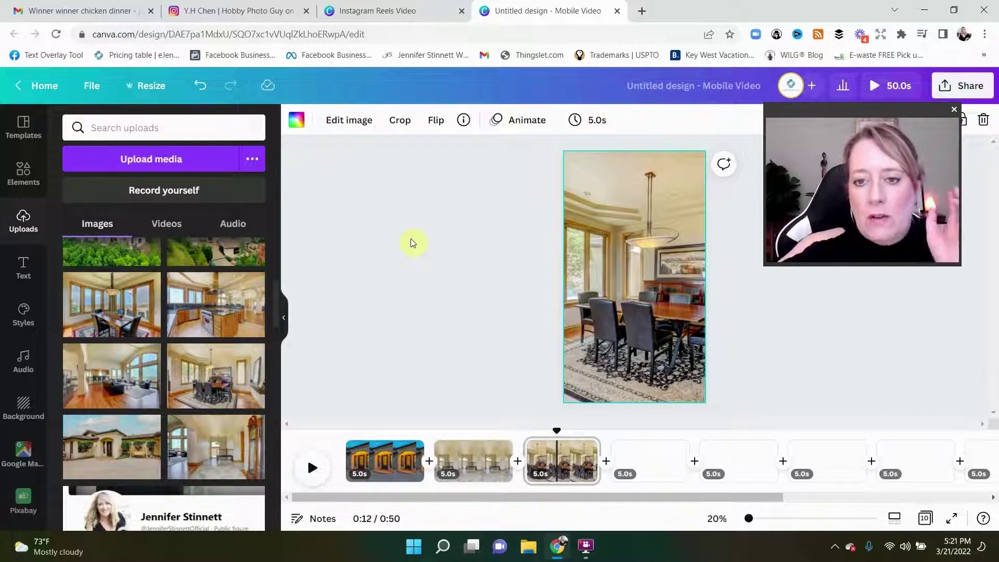
{"action": "double_click", "coordinate": [655, 311]}
{"action": "mouse_move", "coordinate": [654, 311]}
{"action": "left_mouse_down"}
{"action": "mouse_move", "coordinate": [663, 306]}
{"action": "mouse_move", "coordinate": [655, 305]}
{"action": "left_mouse_up"}
{"action": "left_click", "coordinate": [405, 284]}
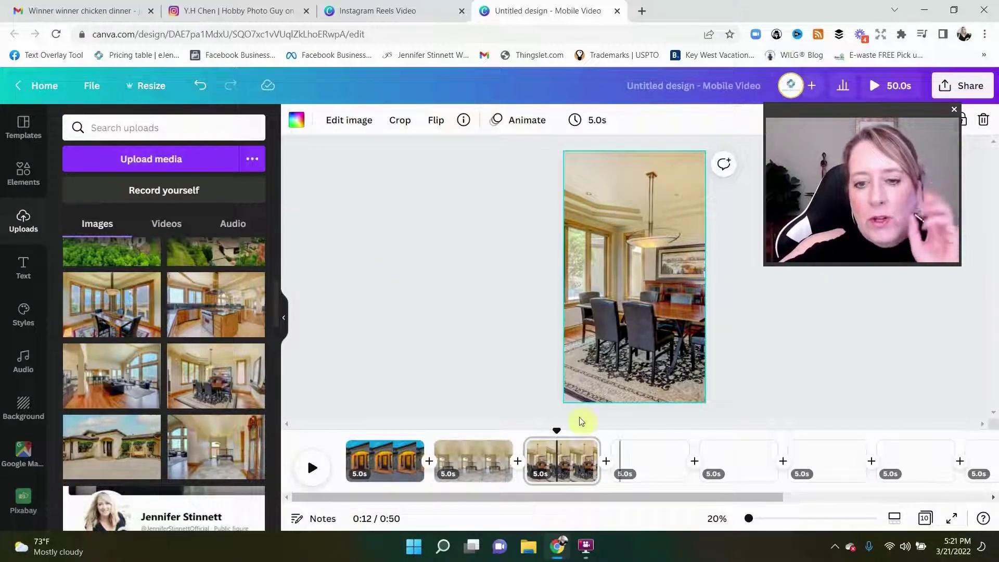
Step: Fill page 4 with the living-room photo, reframed to show the windows
{"action": "left_click", "coordinate": [647, 461]}
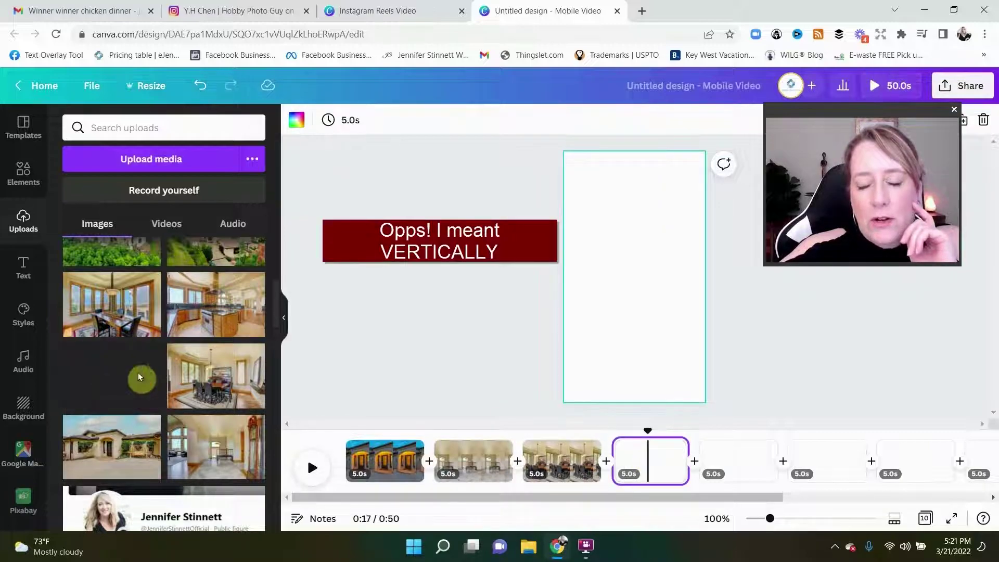
{"action": "left_click_drag", "start_coordinate": [140, 377], "coordinate": [564, 282]}
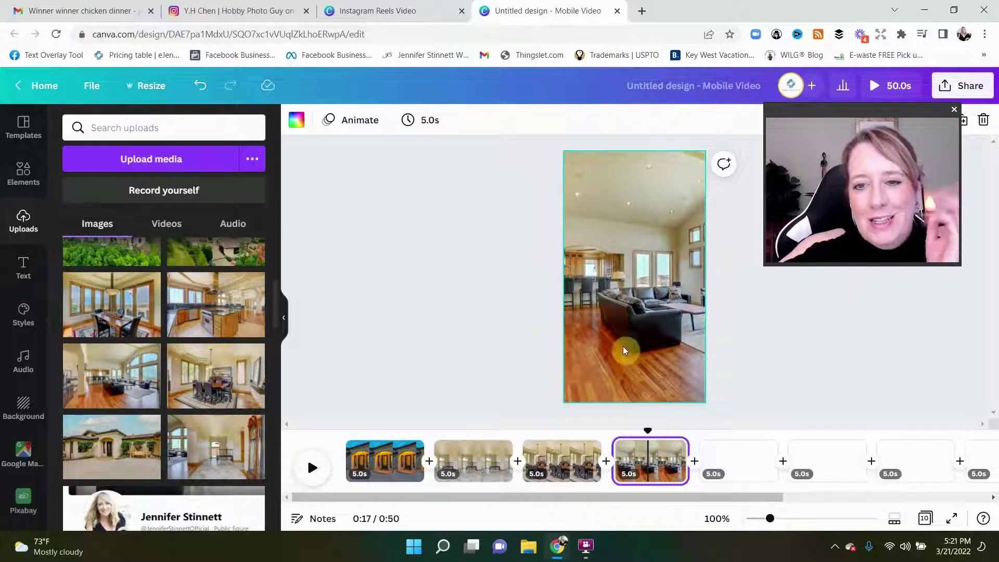
{"action": "double_click", "coordinate": [625, 323]}
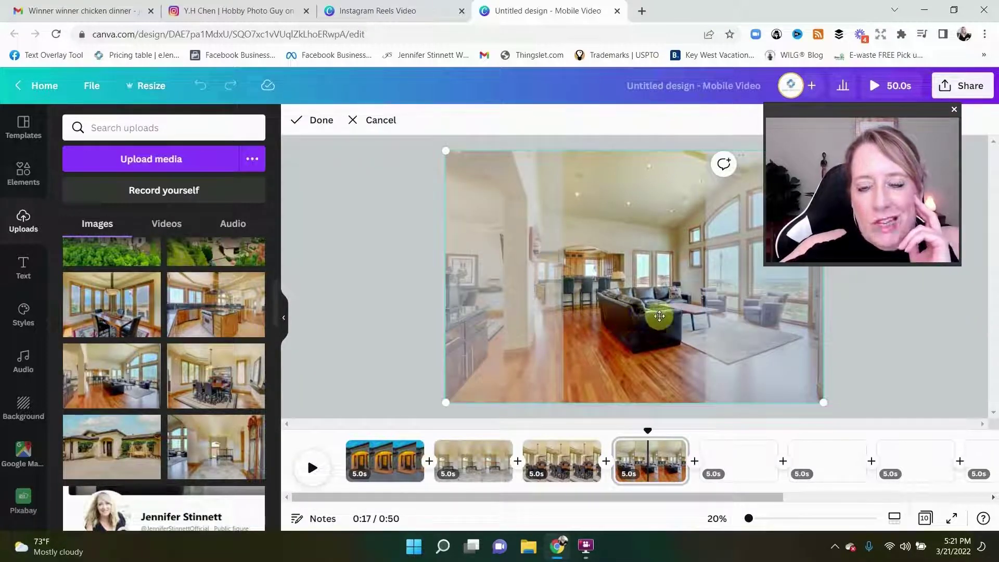
{"action": "left_click_drag", "start_coordinate": [660, 316], "coordinate": [536, 306]}
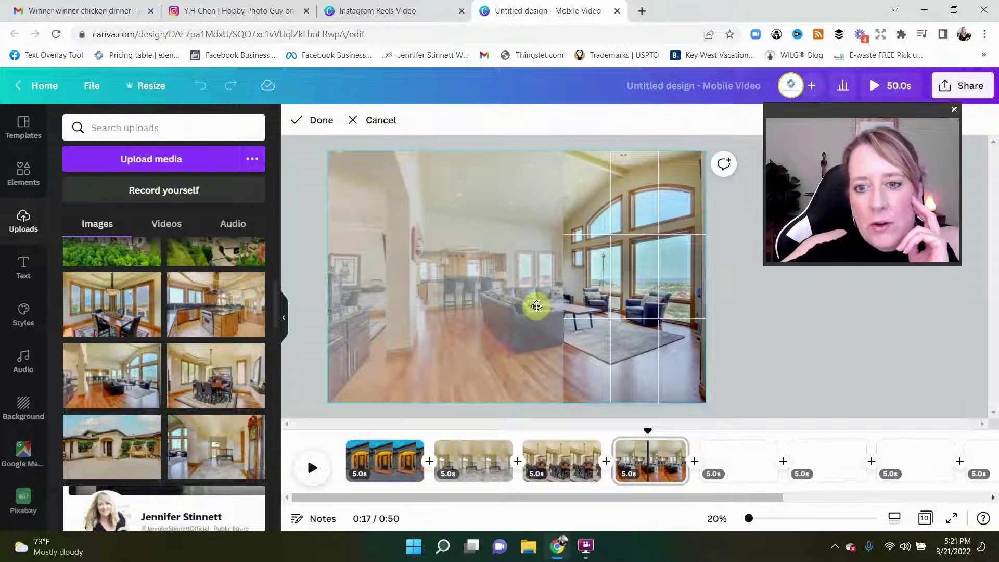
{"action": "left_click_drag", "start_coordinate": [610, 324], "coordinate": [622, 323]}
{"action": "left_click", "coordinate": [749, 353]}
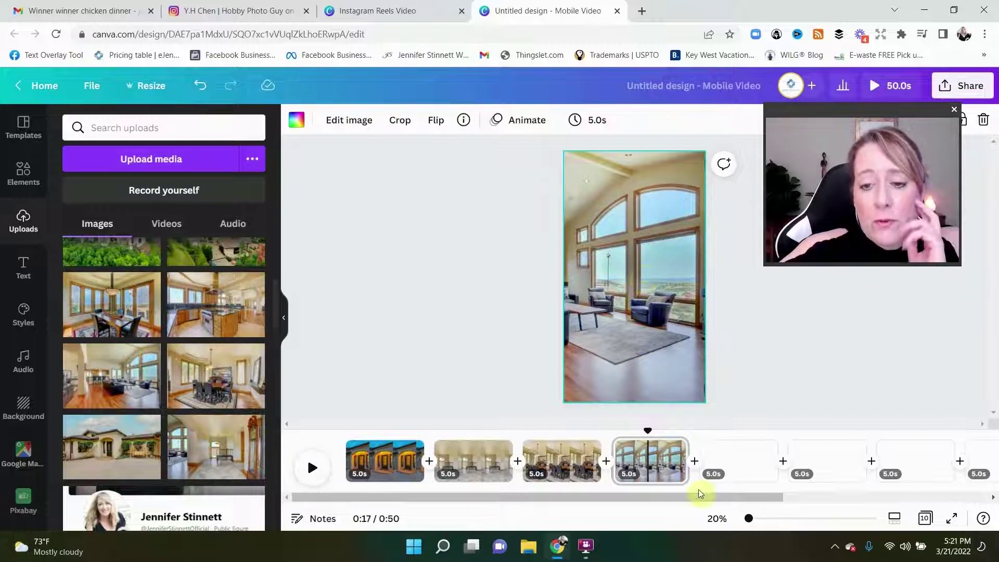
{"action": "left_click", "coordinate": [737, 448]}
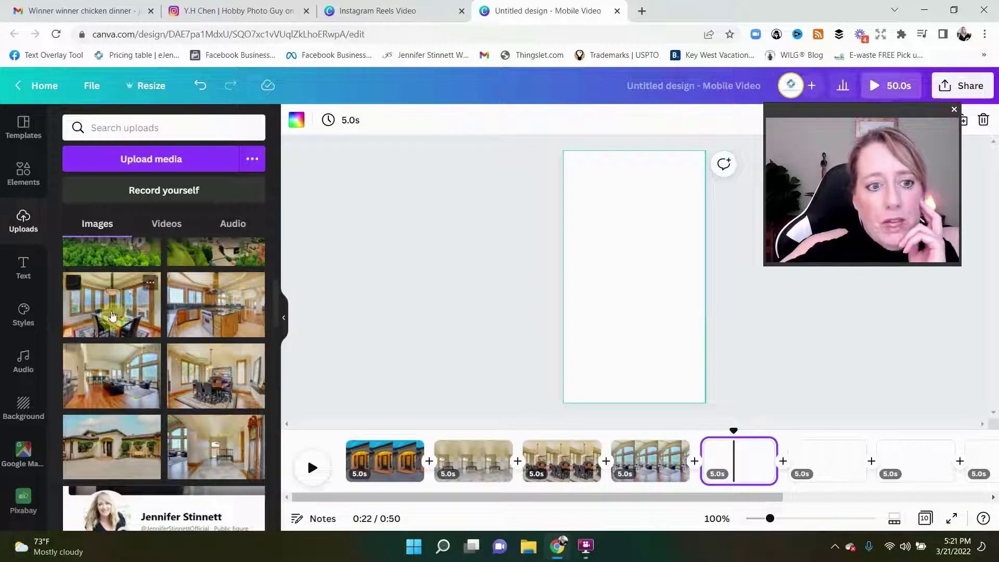
Step: Fill page 5 with the kitchen photo and page 6 with the dining-room photo
{"action": "scroll", "coordinate": [172, 381], "scroll_direction": "up", "scroll_amount": 1}
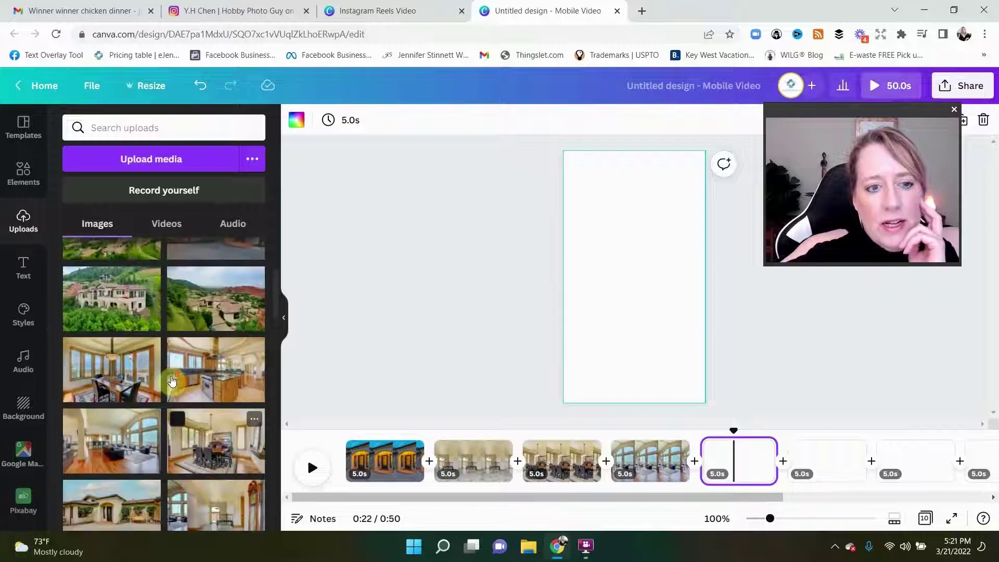
{"action": "left_click_drag", "start_coordinate": [176, 373], "coordinate": [557, 293]}
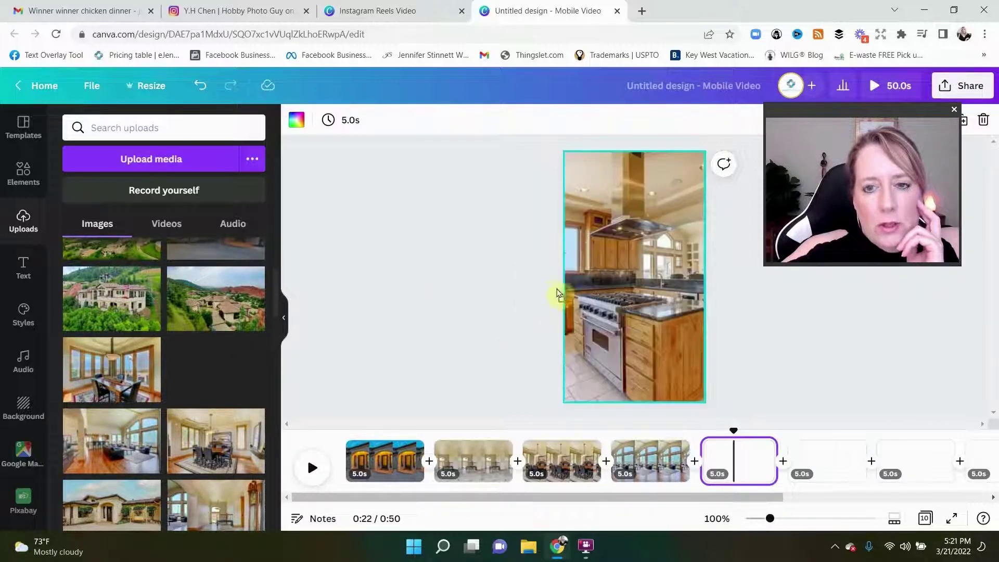
{"action": "double_click", "coordinate": [623, 303]}
{"action": "left_click_drag", "start_coordinate": [629, 302], "coordinate": [622, 301]}
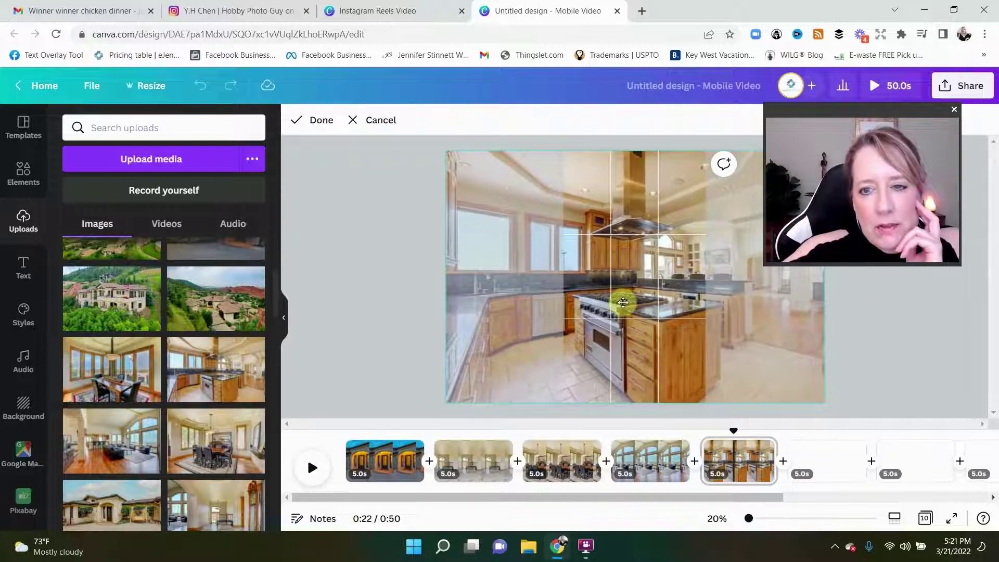
{"action": "left_click", "coordinate": [408, 252]}
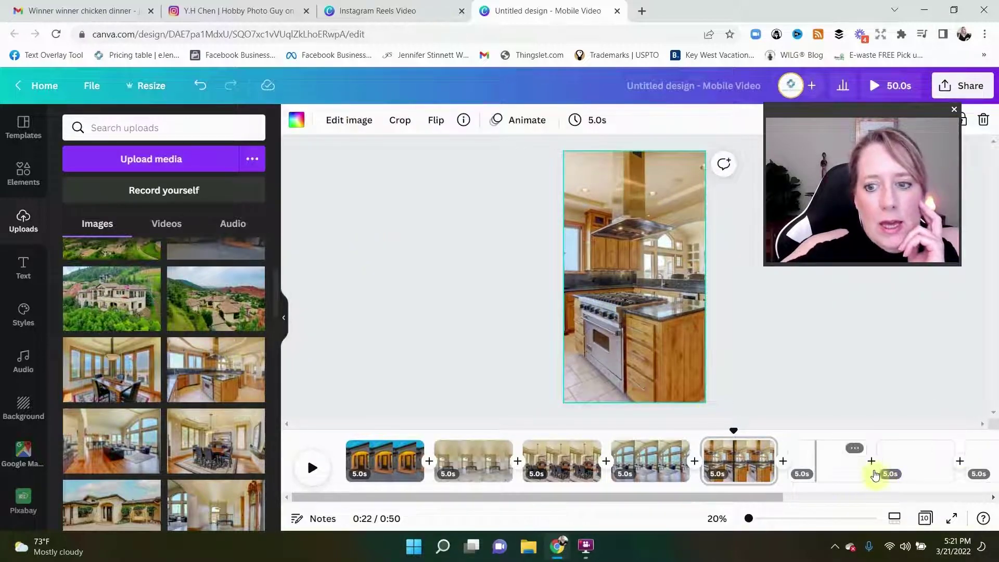
{"action": "left_click", "coordinate": [817, 456]}
{"action": "left_click_drag", "start_coordinate": [103, 382], "coordinate": [645, 303]}
{"action": "double_click", "coordinate": [611, 308]}
{"action": "left_click", "coordinate": [430, 281]}
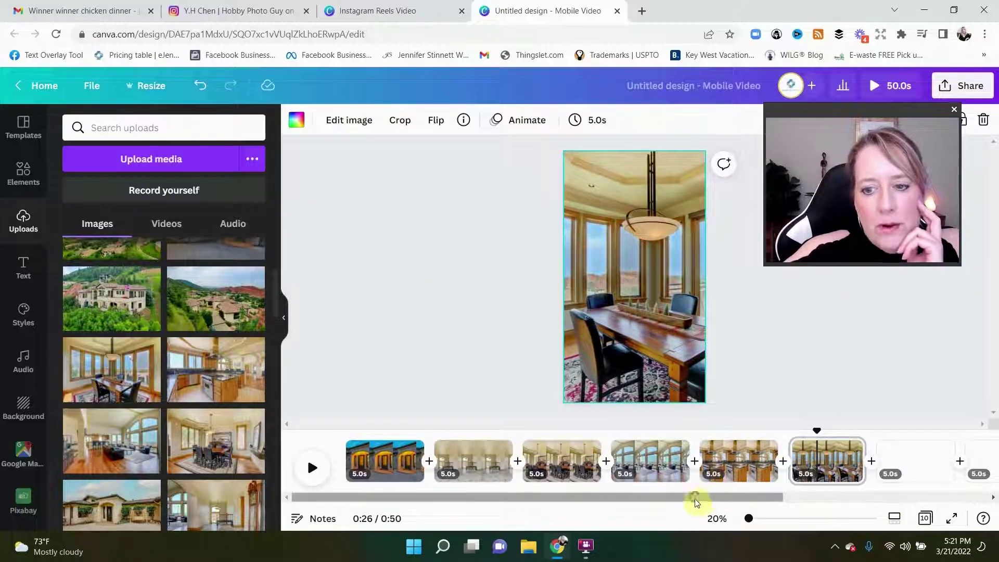
Step: Fill page 7 with the red-rock village photo and page 8 with the porch interior photo
{"action": "left_click_drag", "start_coordinate": [697, 501], "coordinate": [794, 500]}
{"action": "left_click", "coordinate": [770, 461]}
{"action": "left_click", "coordinate": [216, 298]}
{"action": "double_click", "coordinate": [634, 276]}
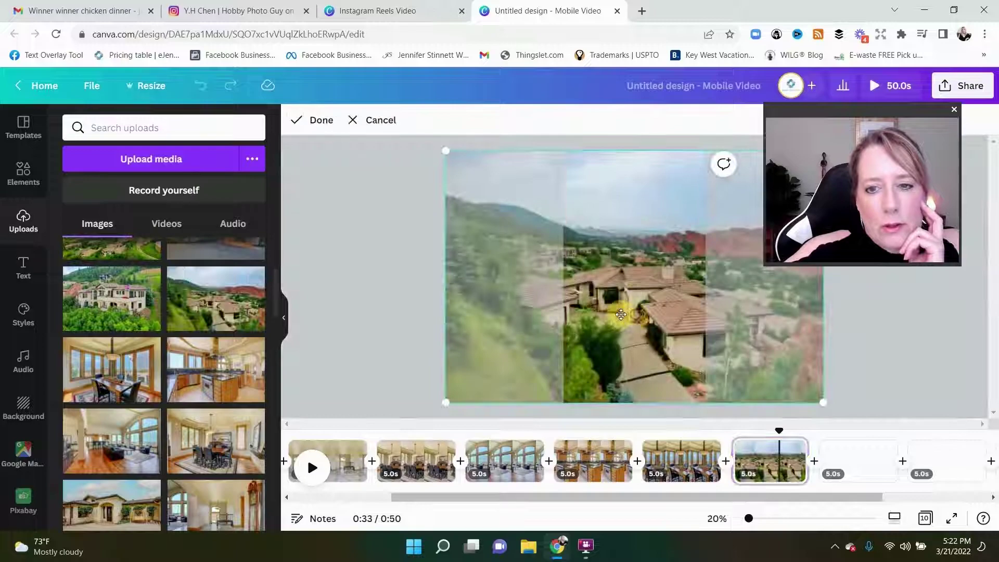
{"action": "left_click", "coordinate": [351, 266]}
{"action": "left_click", "coordinate": [847, 471]}
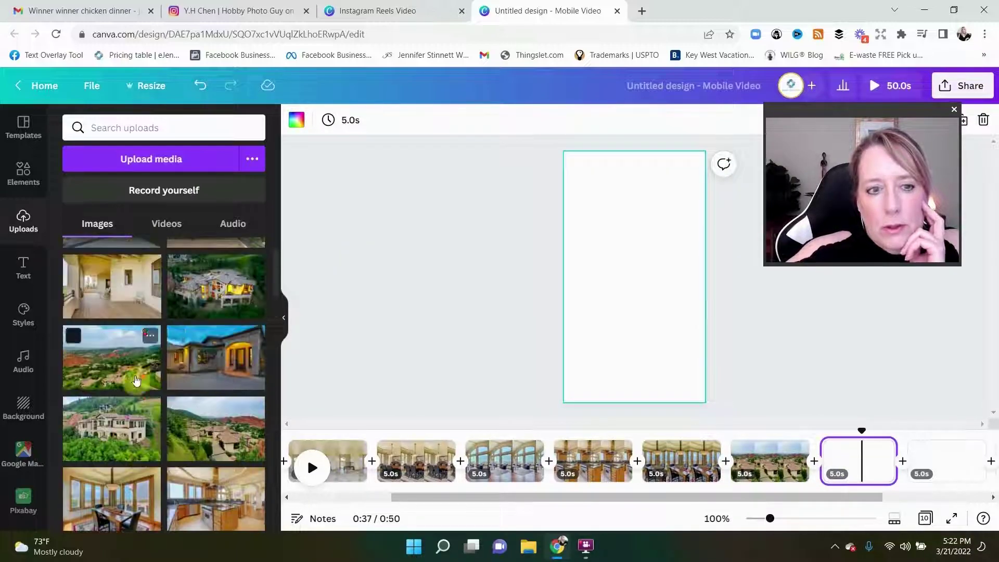
{"action": "scroll", "coordinate": [848, 484], "scroll_direction": "right", "scroll_amount": 3}
{"action": "left_click", "coordinate": [100, 374]}
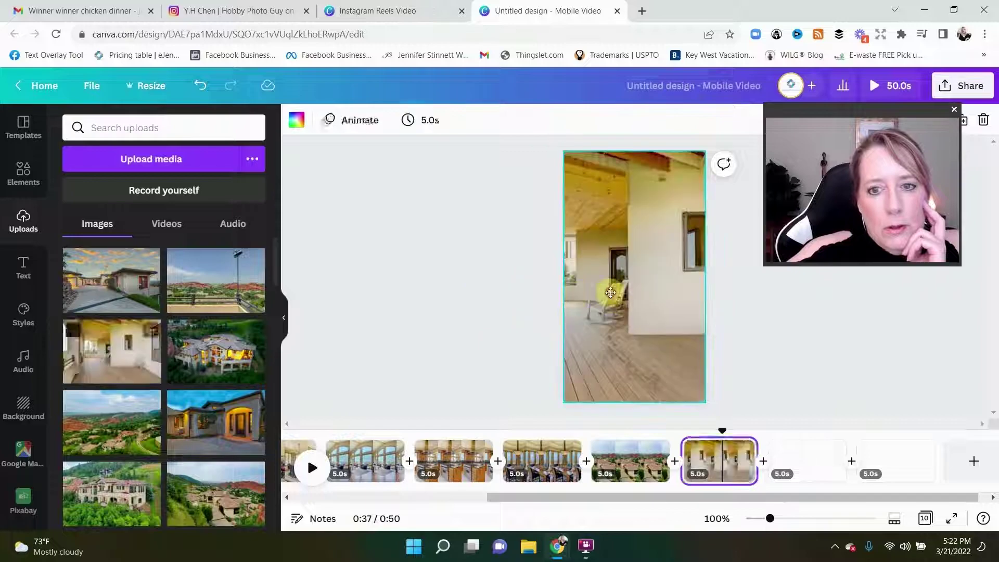
{"action": "double_click", "coordinate": [635, 275]}
{"action": "left_click", "coordinate": [459, 286]}
Step: Fill page 9 with the red-rock landscape photo and page 10 with the lit aerial house photo
{"action": "left_click", "coordinate": [807, 461]}
{"action": "left_click", "coordinate": [114, 426]}
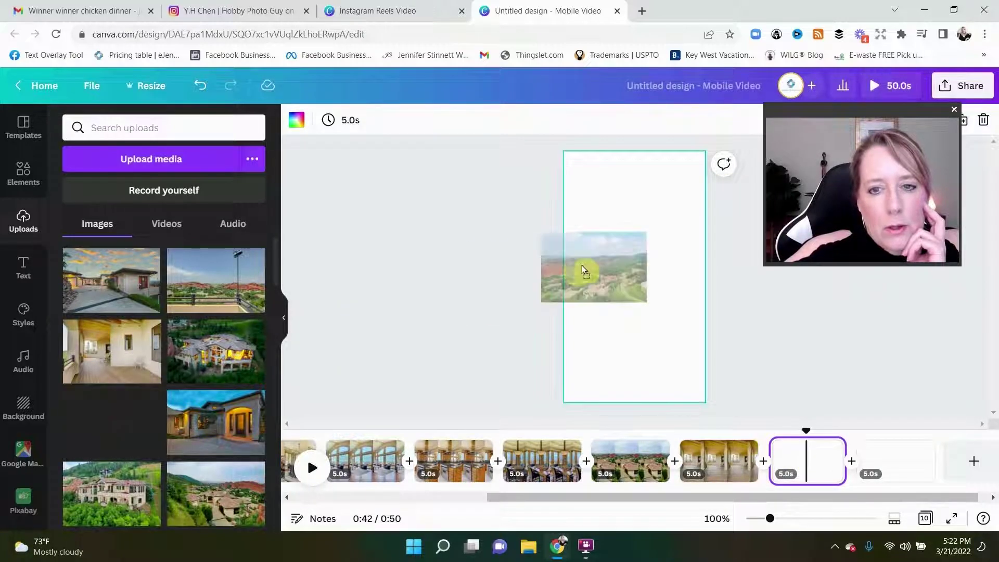
{"action": "double_click", "coordinate": [635, 275]}
{"action": "left_click", "coordinate": [362, 248]}
{"action": "left_click", "coordinate": [859, 484]}
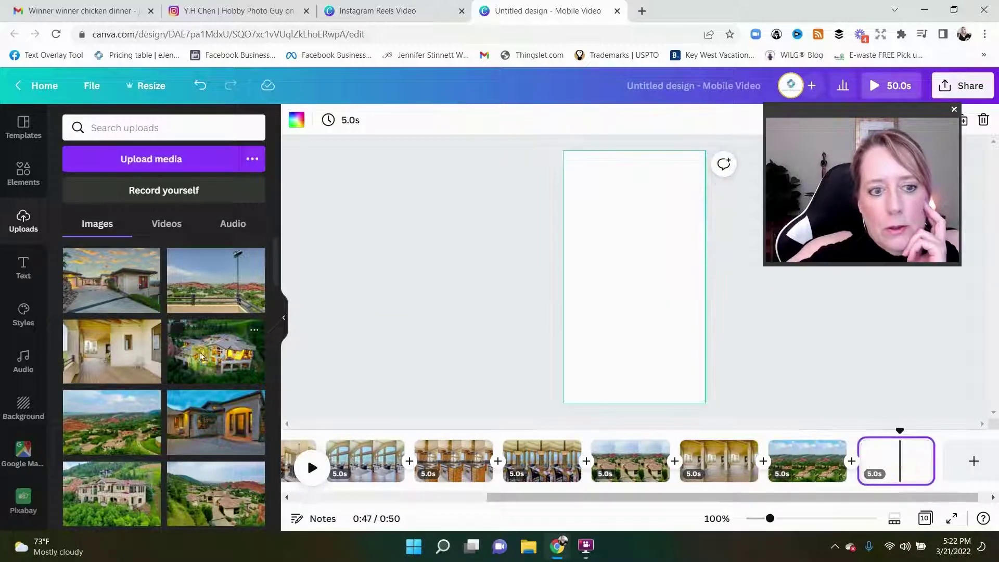
{"action": "left_click", "coordinate": [216, 351]}
{"action": "double_click", "coordinate": [634, 275]}
{"action": "left_click", "coordinate": [411, 249]}
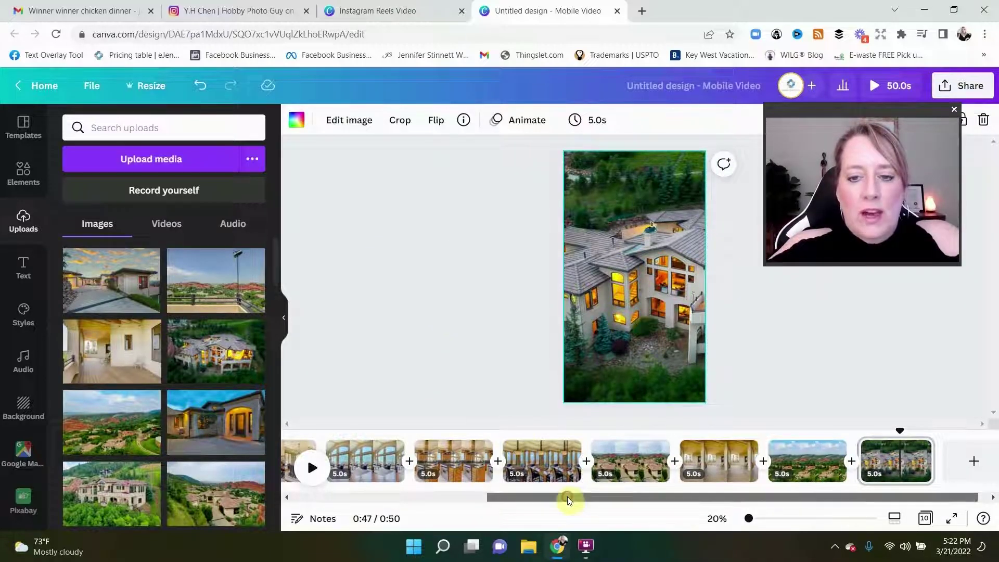
{"action": "left_click_drag", "start_coordinate": [567, 496], "coordinate": [372, 487]}
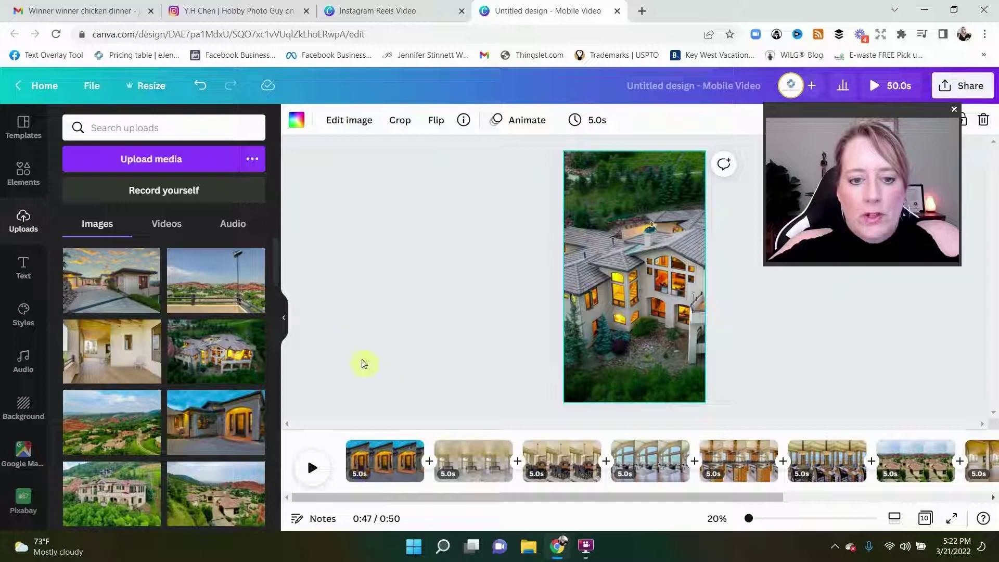
Step: Add a white 'SOLD' heading to page 1 in the Cardo font
{"action": "left_click", "coordinate": [360, 452]}
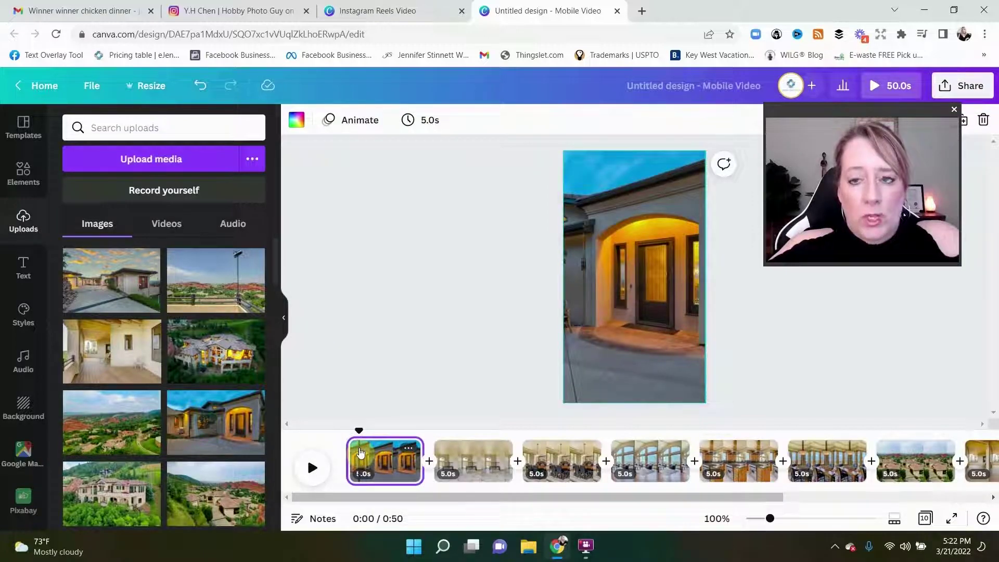
{"action": "left_click", "coordinate": [19, 275]}
{"action": "left_click", "coordinate": [186, 200]}
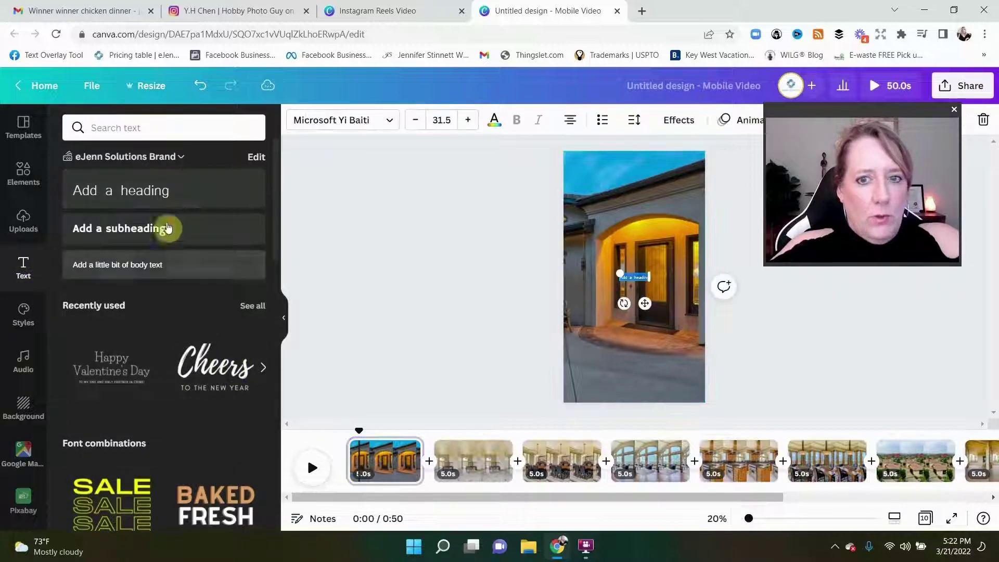
{"action": "key", "text": "BackSpace"}
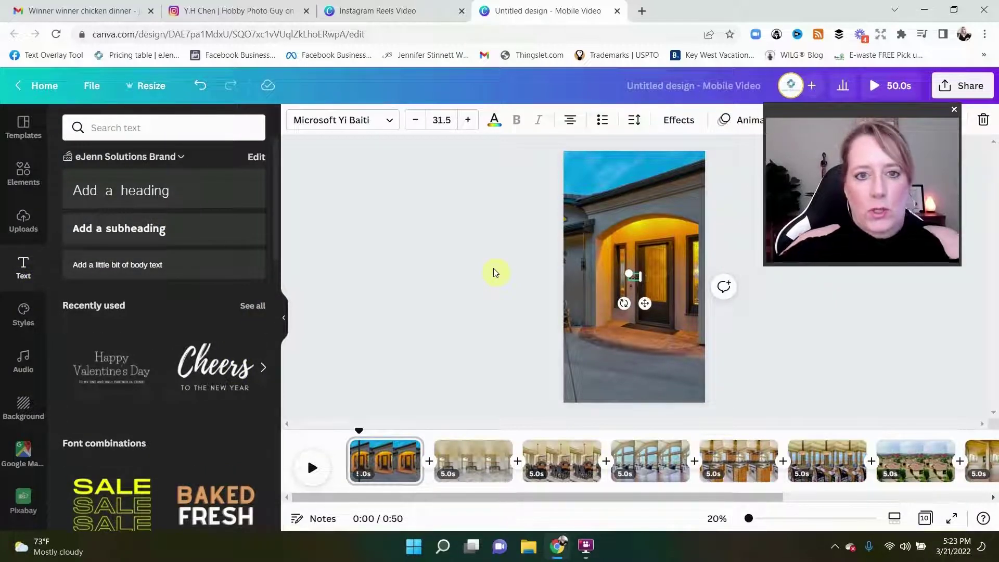
{"action": "left_click", "coordinate": [494, 120]}
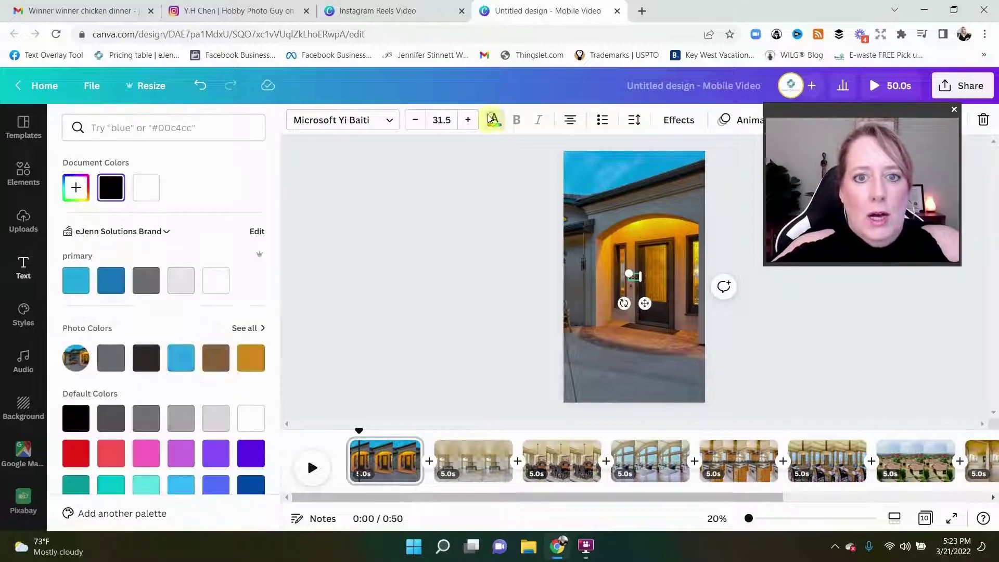
{"action": "left_click", "coordinate": [210, 290]}
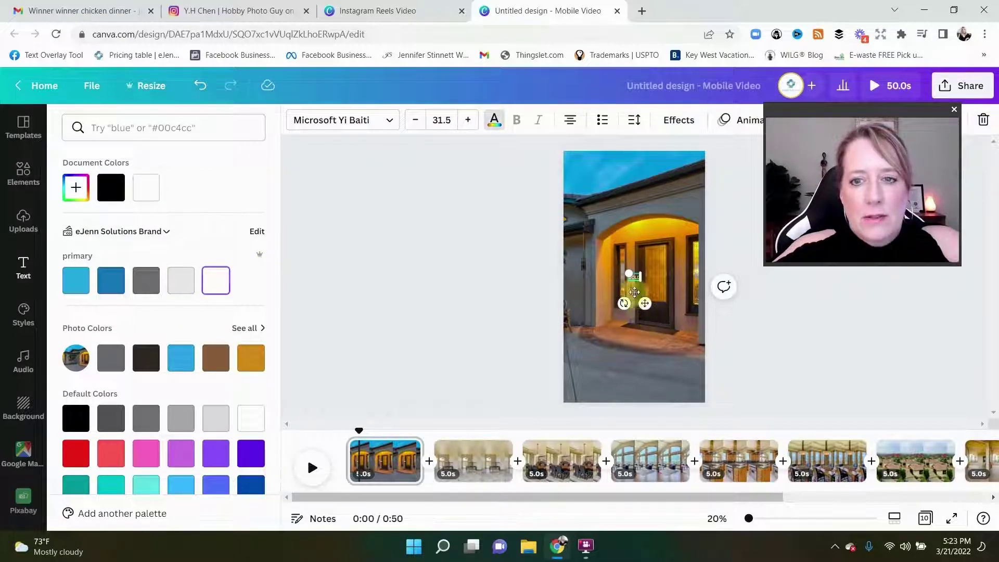
{"action": "left_click", "coordinate": [379, 122]}
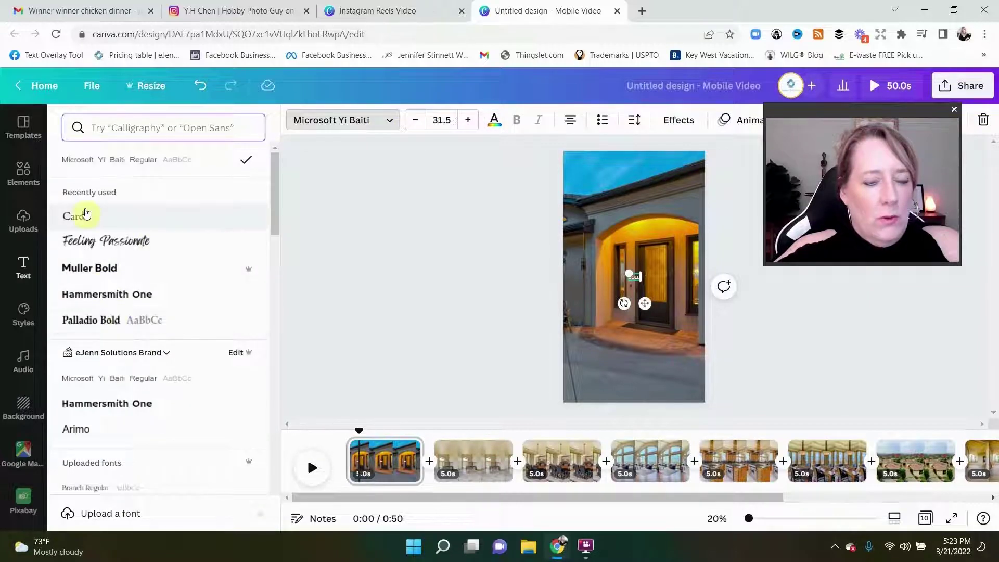
{"action": "key", "text": "ctrl+z"}
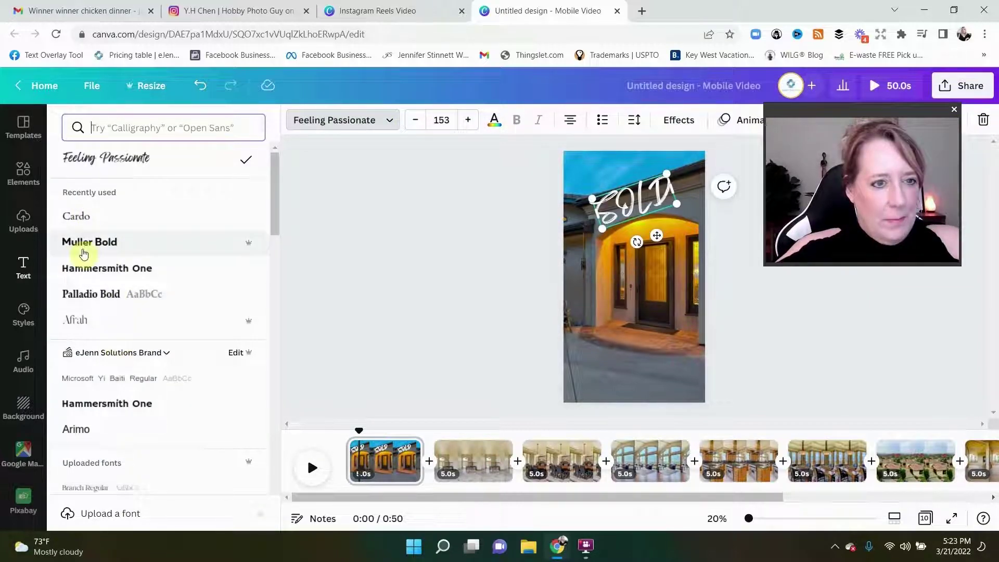
{"action": "left_click", "coordinate": [78, 216]}
{"action": "left_click", "coordinate": [445, 285]}
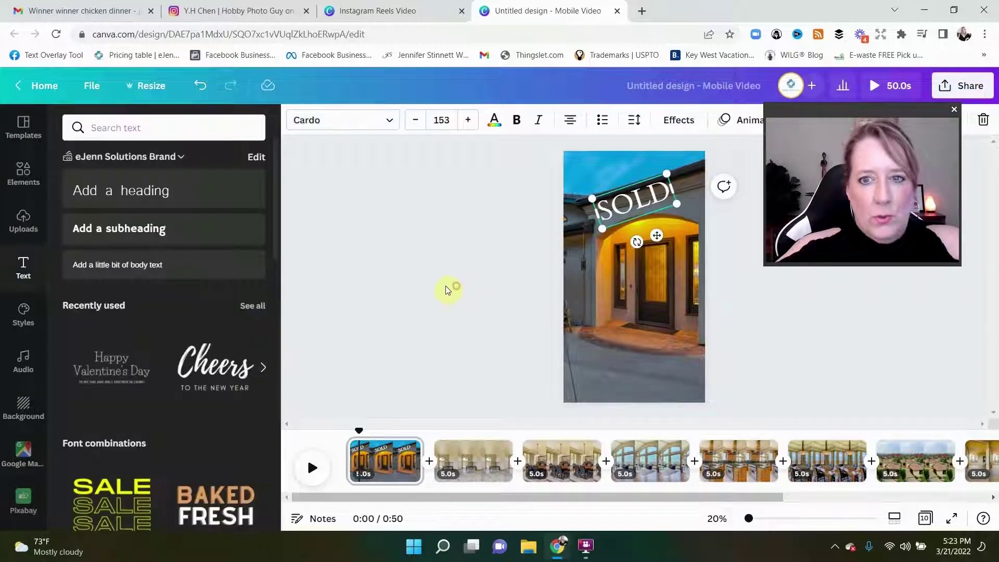
Step: Enlarge the SOLD title and place it at the top, above the arched doorway
{"action": "left_click", "coordinate": [580, 308]}
{"action": "left_click_drag", "start_coordinate": [644, 197], "coordinate": [638, 195]}
{"action": "left_click_drag", "start_coordinate": [664, 187], "coordinate": [676, 159]}
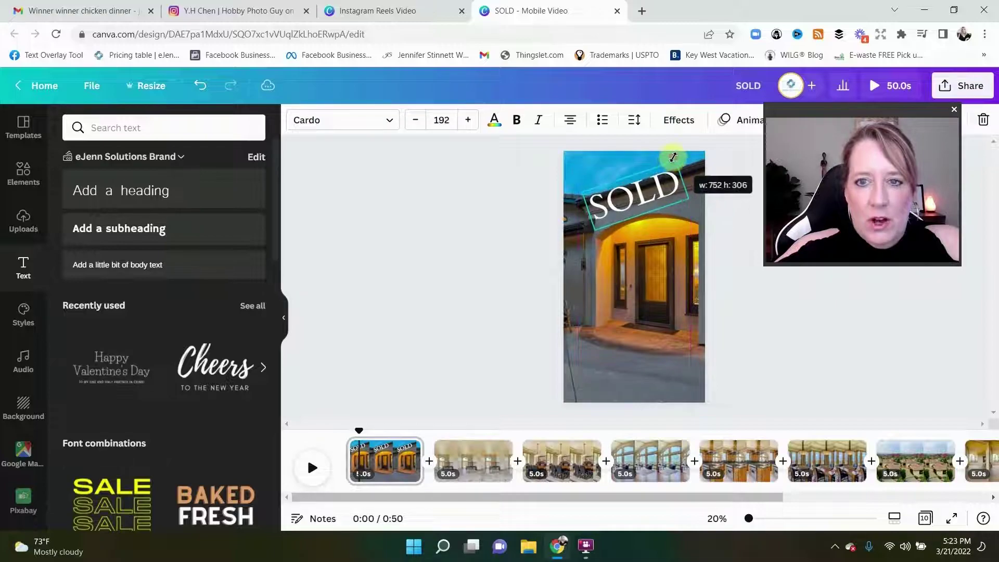
{"action": "left_click_drag", "start_coordinate": [594, 230], "coordinate": [586, 237]}
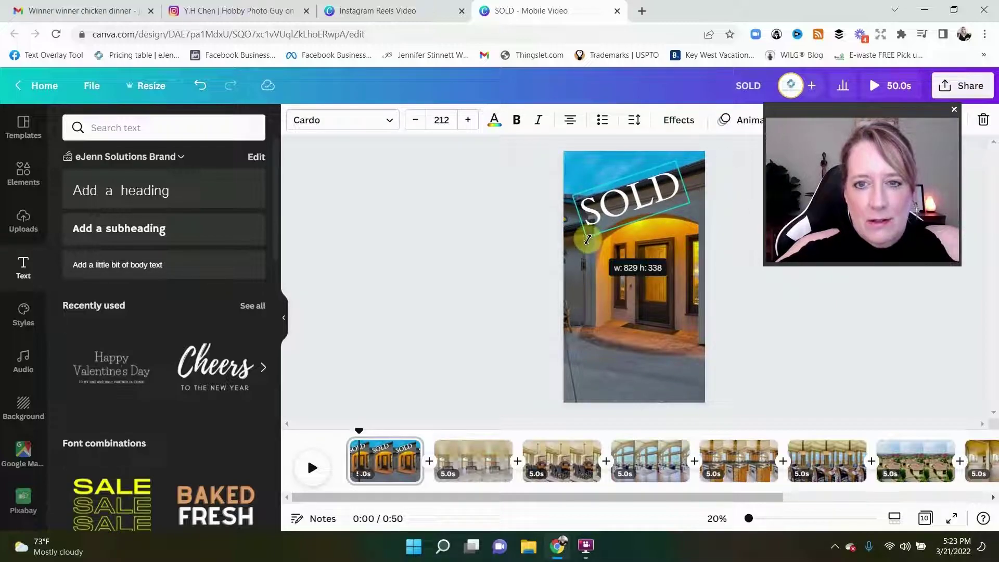
{"action": "left_click", "coordinate": [501, 245]}
{"action": "left_click", "coordinate": [641, 205]}
{"action": "left_click_drag", "start_coordinate": [641, 205], "coordinate": [635, 199]}
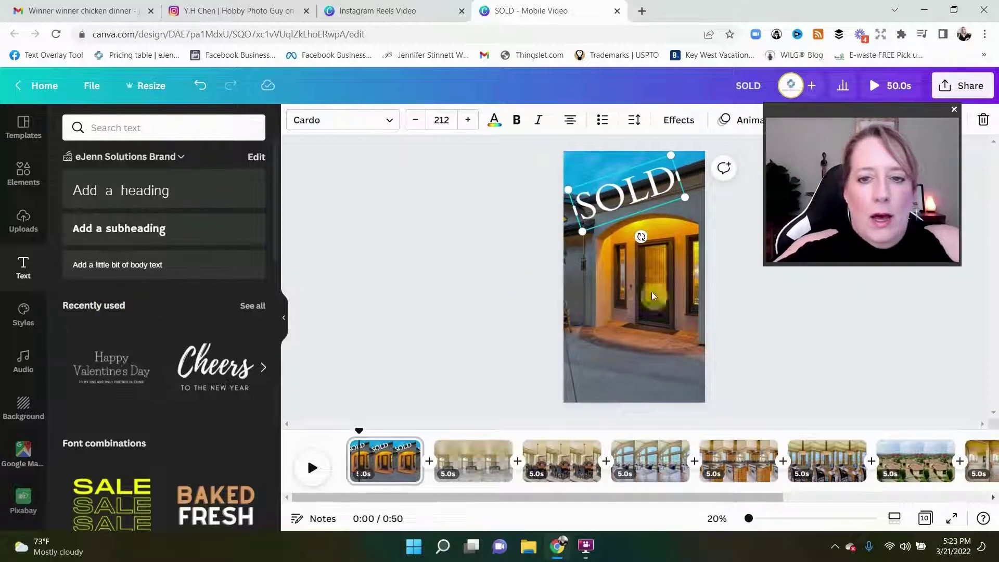
Step: Add a two-line 'Littleton Colorado' heading in Cardo at size 104
{"action": "left_click", "coordinate": [95, 192]}
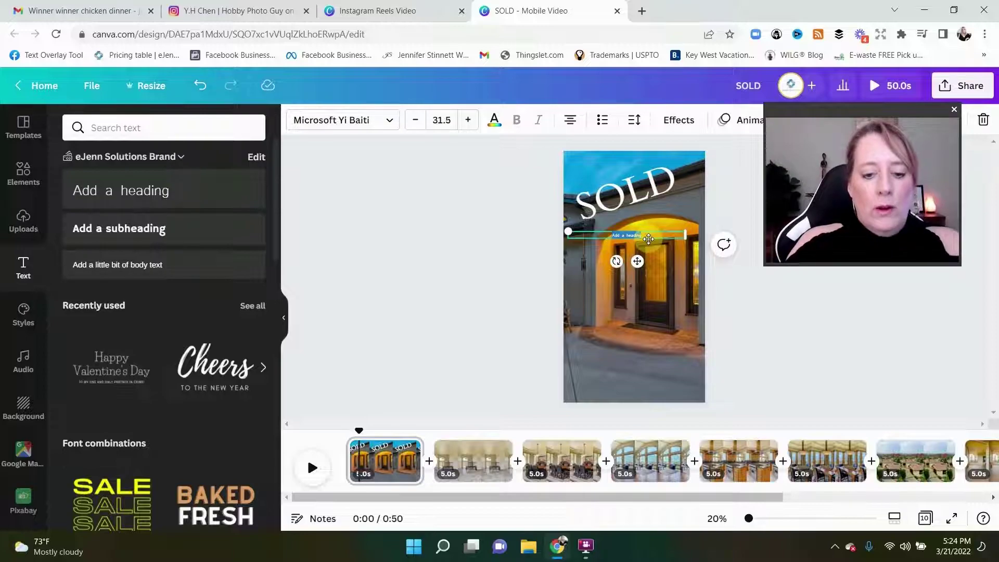
{"action": "key", "text": "BackSpace"}
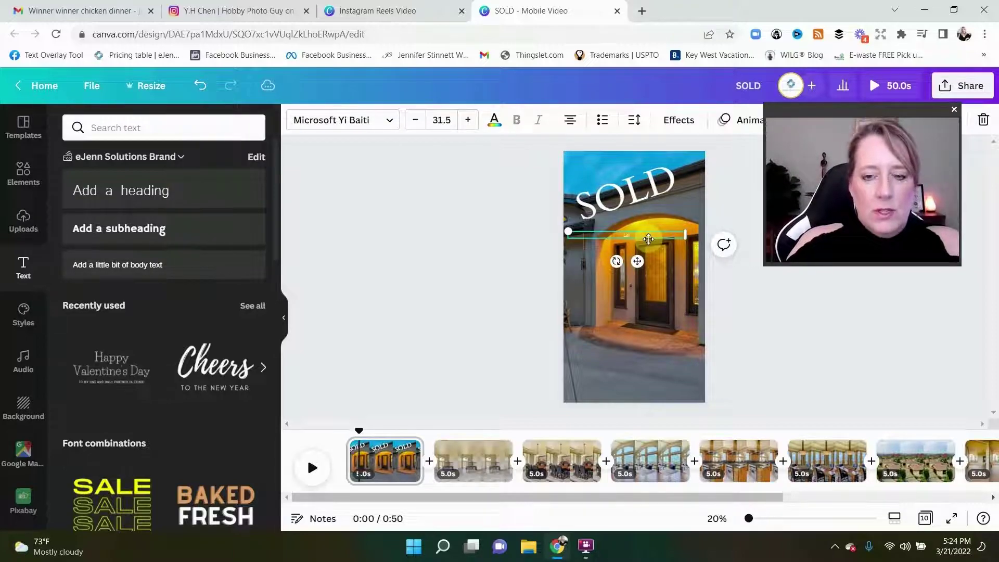
{"action": "key", "text": "Return"}
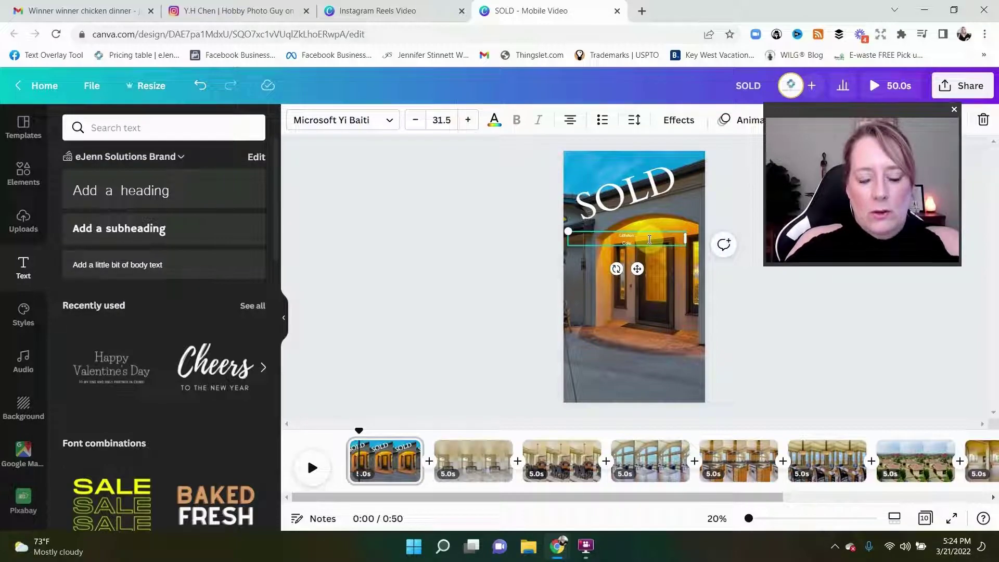
{"action": "left_click", "coordinate": [639, 252]}
{"action": "left_click", "coordinate": [645, 239]}
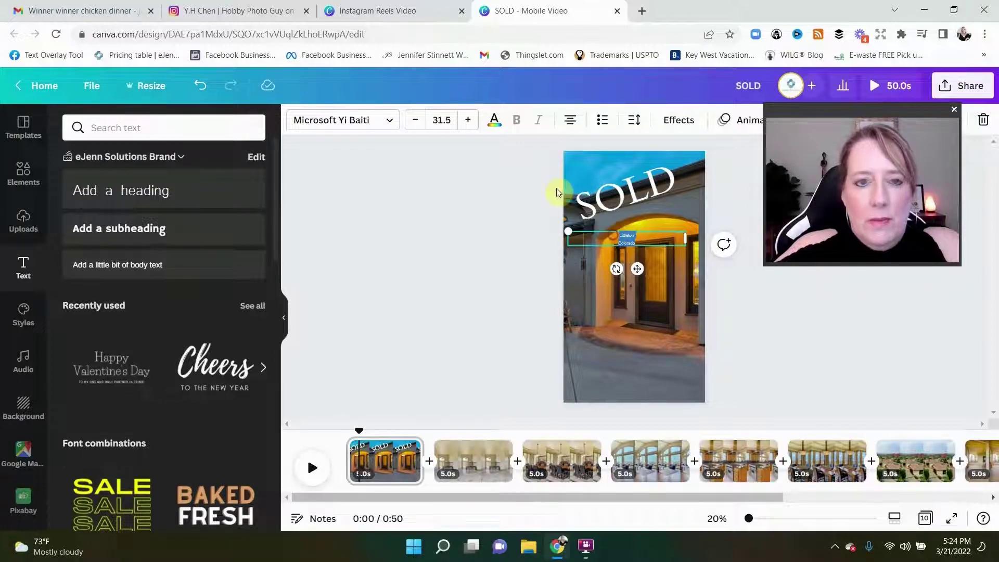
{"action": "left_click", "coordinate": [451, 127]}
{"action": "scroll", "coordinate": [453, 312], "scroll_direction": "down", "scroll_amount": 5}
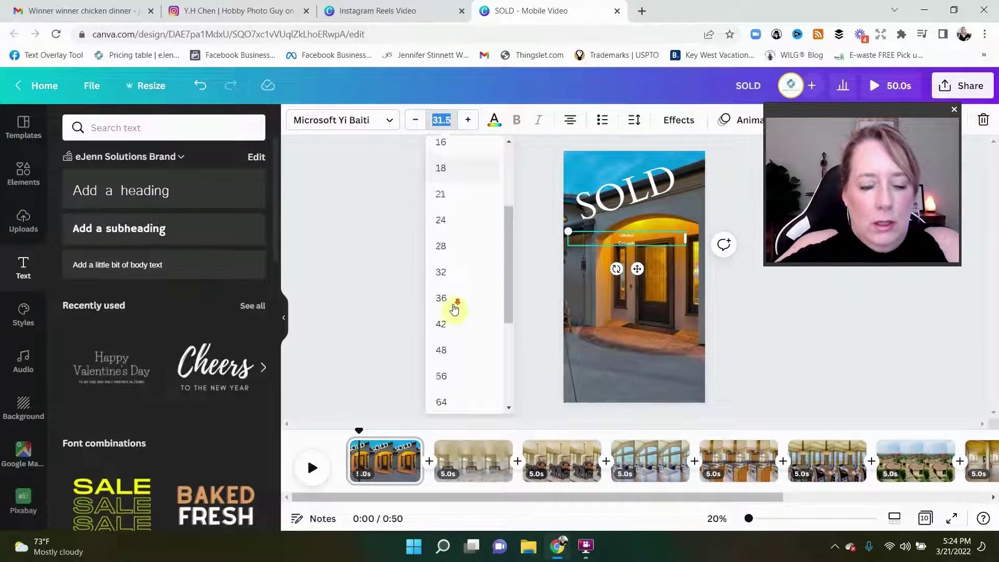
{"action": "left_click", "coordinate": [447, 344]}
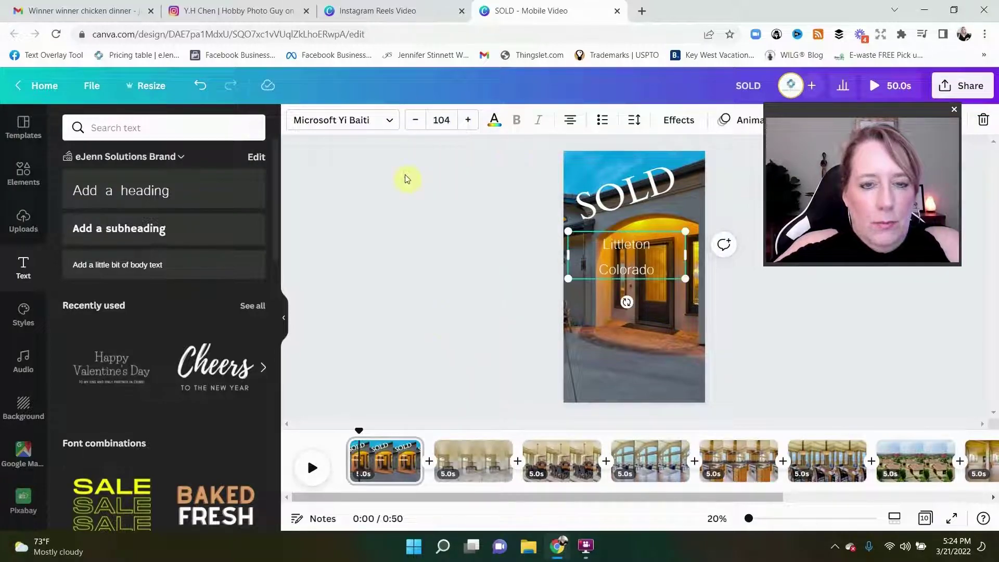
{"action": "left_click", "coordinate": [372, 126]}
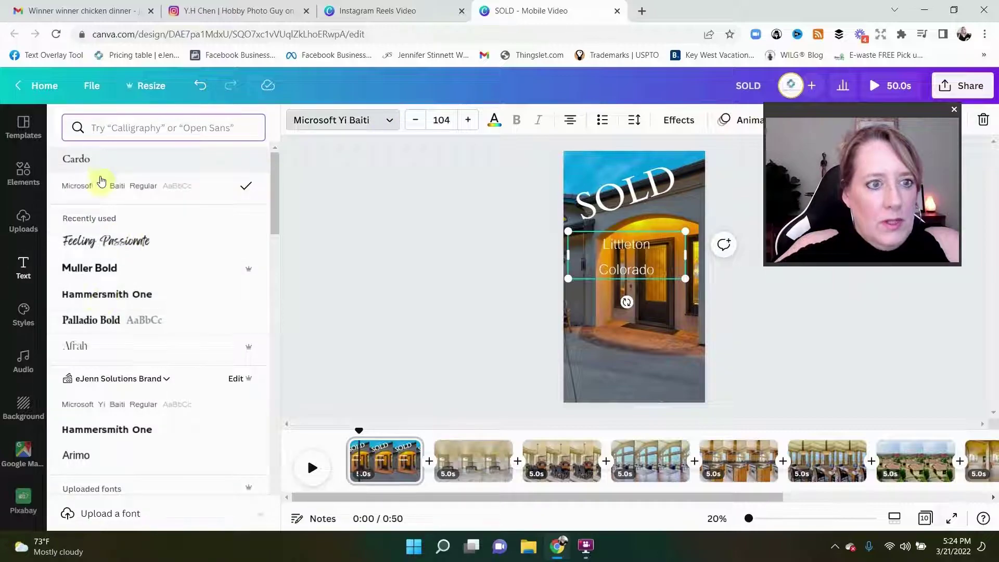
{"action": "left_click", "coordinate": [118, 165]}
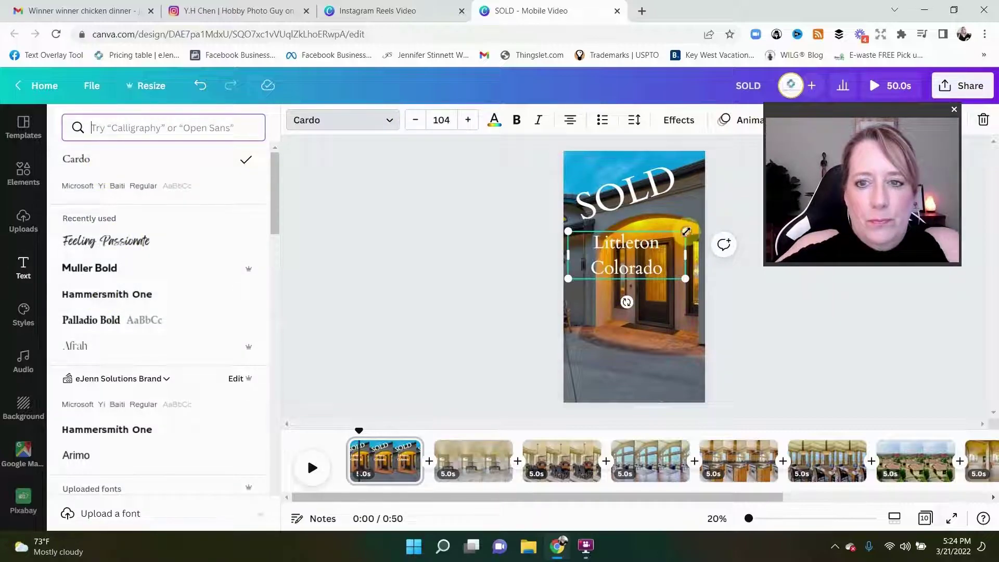
Step: Shrink the caption to size 45 and place it in the page's bottom-right corner
{"action": "left_click_drag", "start_coordinate": [685, 231], "coordinate": [627, 255]}
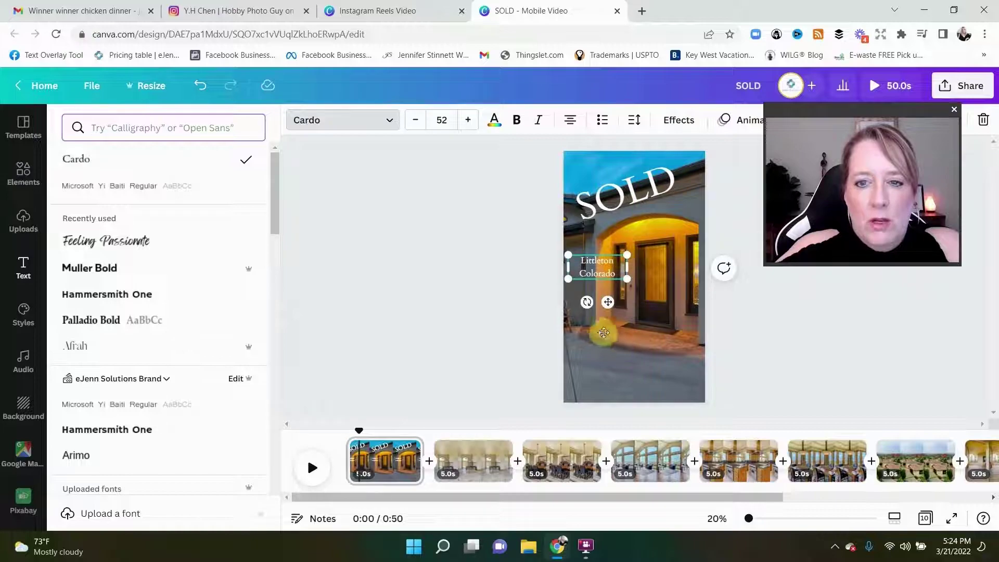
{"action": "left_click_drag", "start_coordinate": [606, 302], "coordinate": [662, 396]}
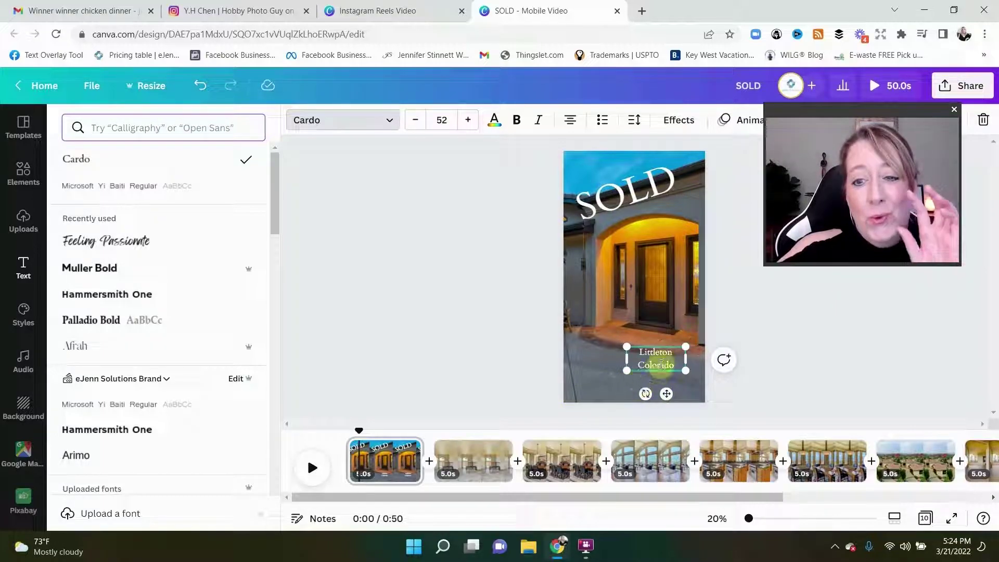
{"action": "mouse_move", "coordinate": [666, 394]}
{"action": "left_mouse_down"}
{"action": "mouse_move", "coordinate": [642, 397]}
{"action": "mouse_move", "coordinate": [619, 425]}
{"action": "mouse_move", "coordinate": [617, 416]}
{"action": "mouse_move", "coordinate": [660, 412]}
{"action": "mouse_move", "coordinate": [646, 424]}
{"action": "mouse_move", "coordinate": [682, 401]}
{"action": "mouse_move", "coordinate": [658, 407]}
{"action": "left_mouse_up"}
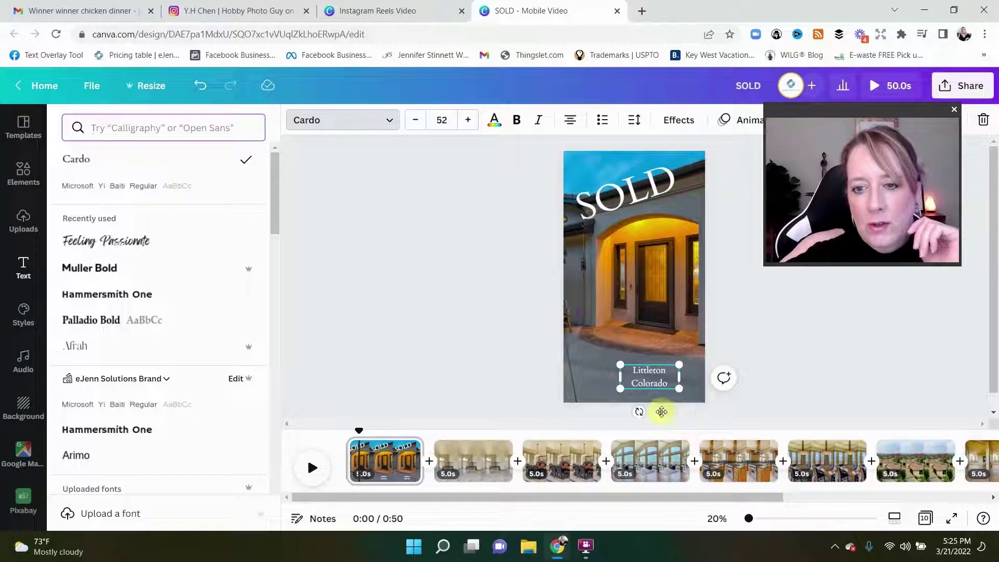
{"action": "left_click_drag", "start_coordinate": [660, 411], "coordinate": [674, 380]}
{"action": "left_click", "coordinate": [416, 120]}
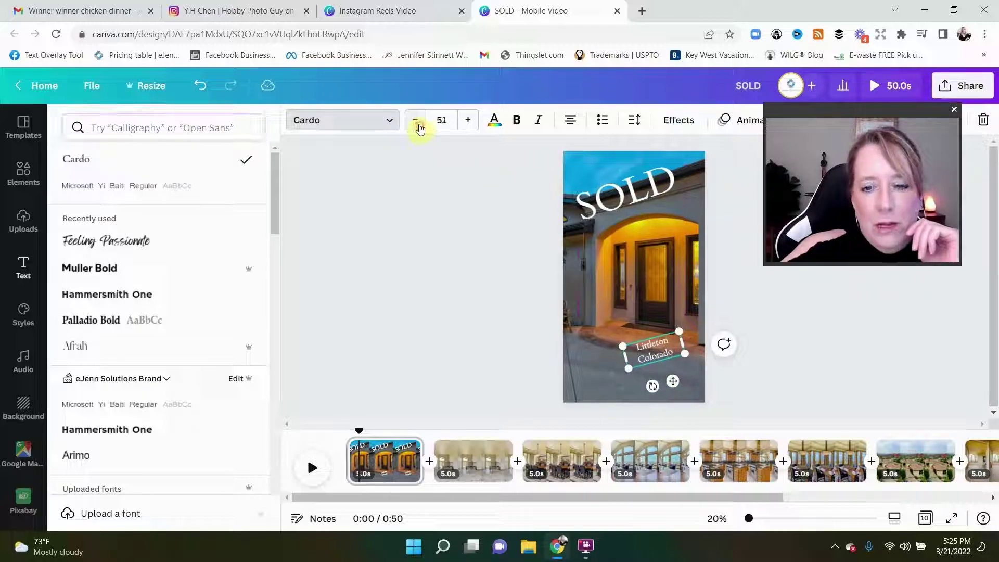
{"action": "left_click", "coordinate": [416, 120]}
{"action": "left_click", "coordinate": [416, 120]}
{"action": "left_click", "coordinate": [417, 121]}
{"action": "left_click", "coordinate": [417, 121]}
{"action": "left_click", "coordinate": [416, 121]}
{"action": "left_click", "coordinate": [417, 121]}
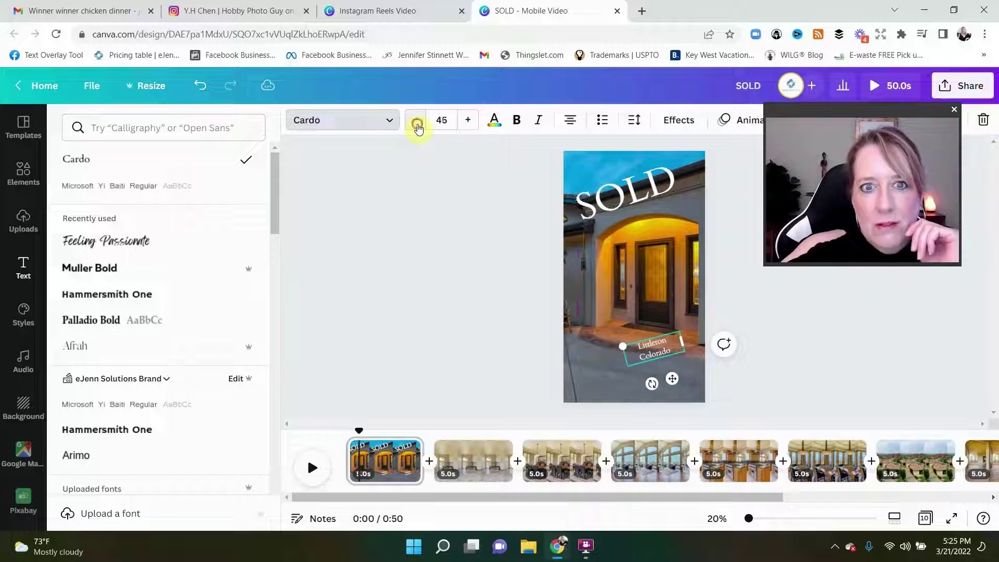
{"action": "left_click", "coordinate": [416, 120]}
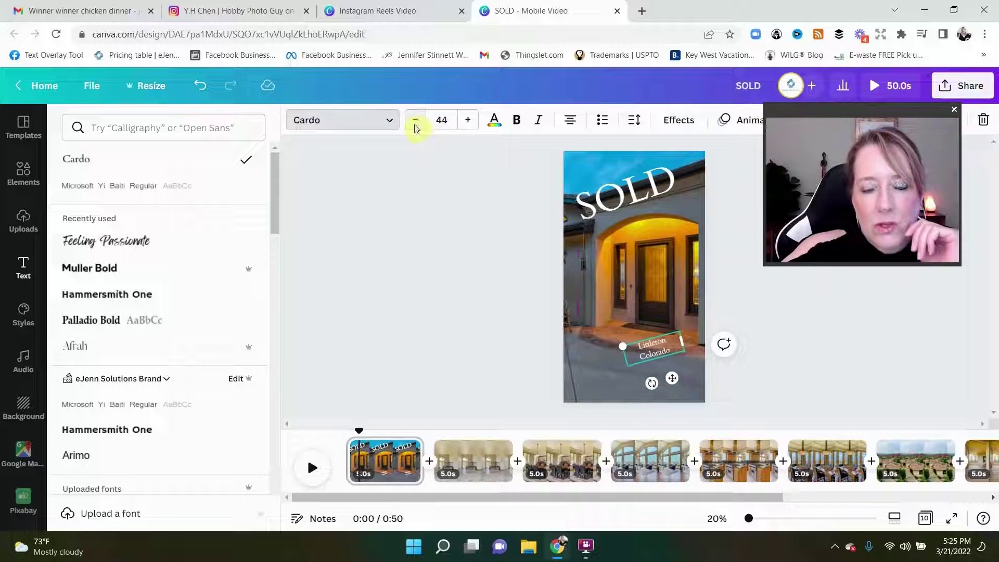
{"action": "left_click", "coordinate": [468, 121]}
{"action": "left_click", "coordinate": [489, 204]}
{"action": "left_click_drag", "start_coordinate": [650, 349], "coordinate": [659, 352]}
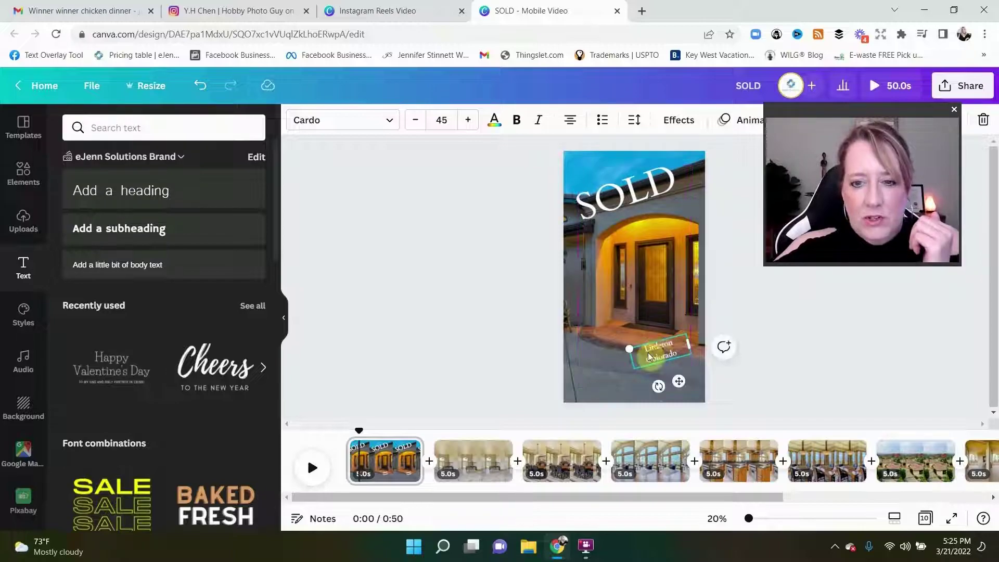
{"action": "left_click", "coordinate": [393, 264]}
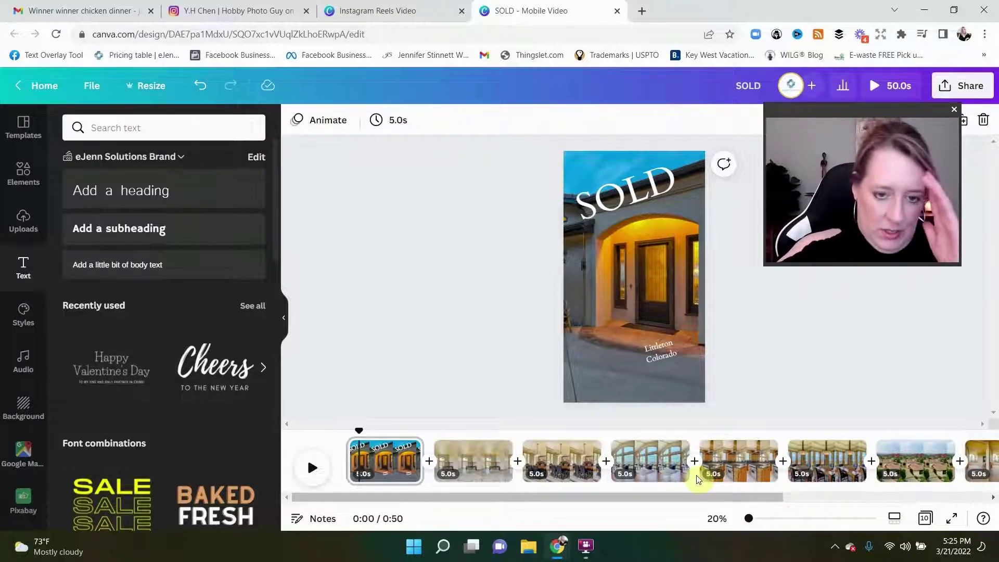
Step: Apply a 0.5 s Dissolve transition between all pages, bringing the video to 45.5 s
{"action": "left_click", "coordinate": [429, 463]}
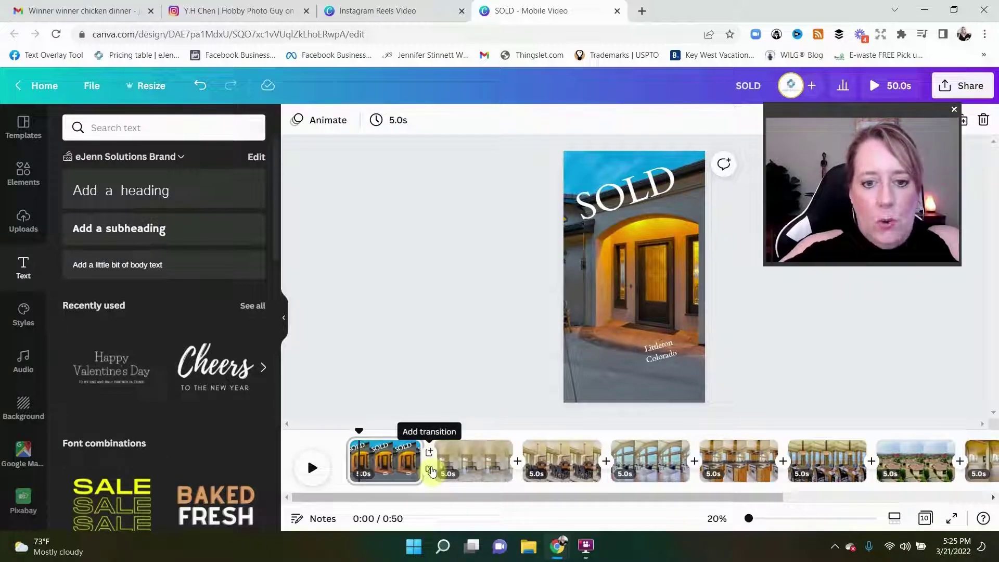
{"action": "left_click", "coordinate": [430, 470]}
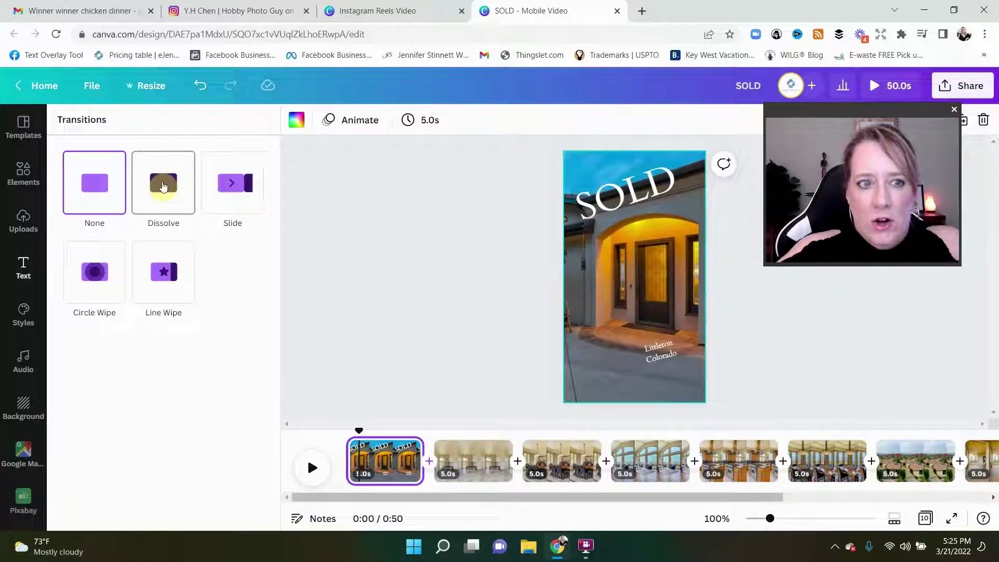
{"action": "left_click", "coordinate": [163, 185]}
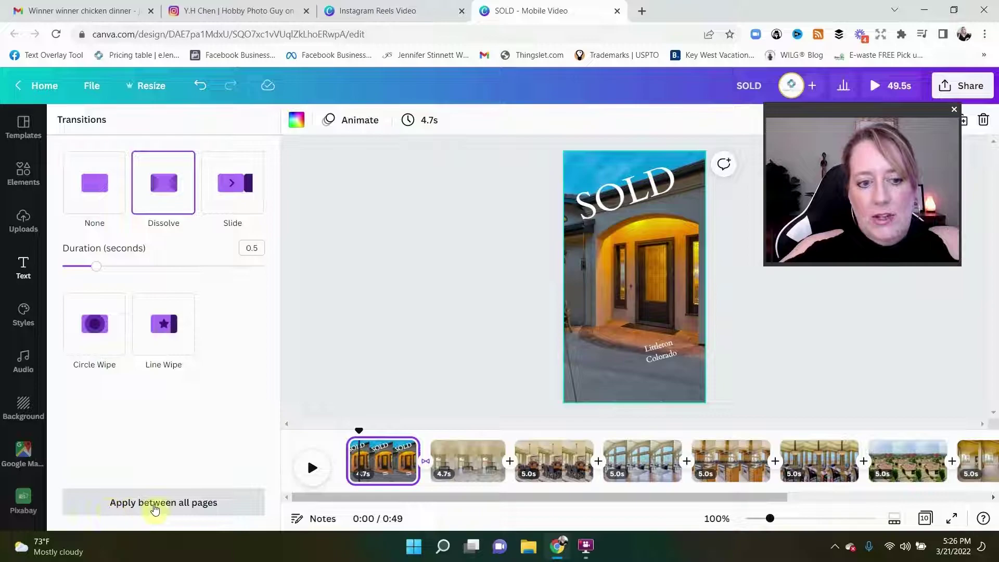
{"action": "left_click", "coordinate": [232, 507]}
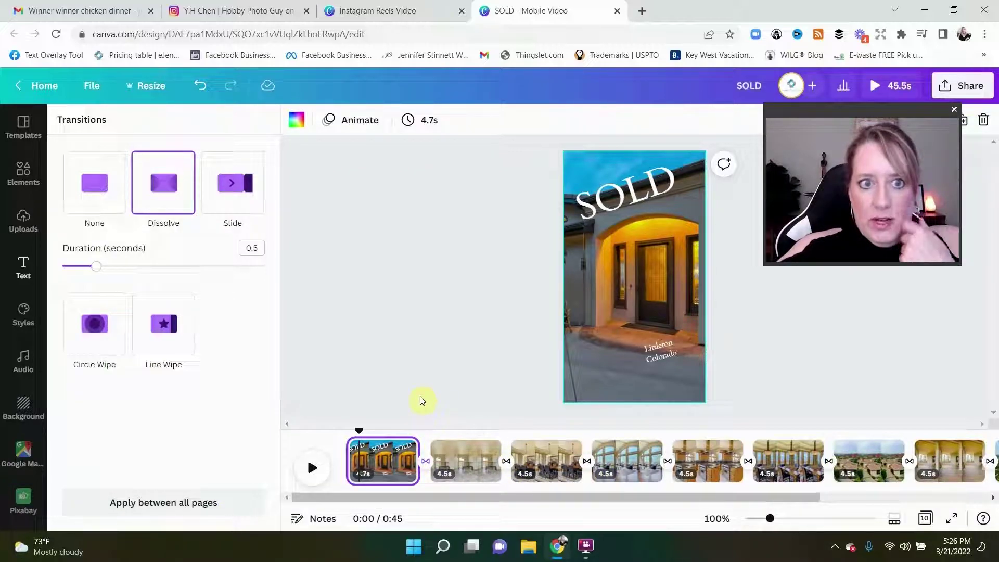
{"action": "left_click", "coordinate": [409, 341]}
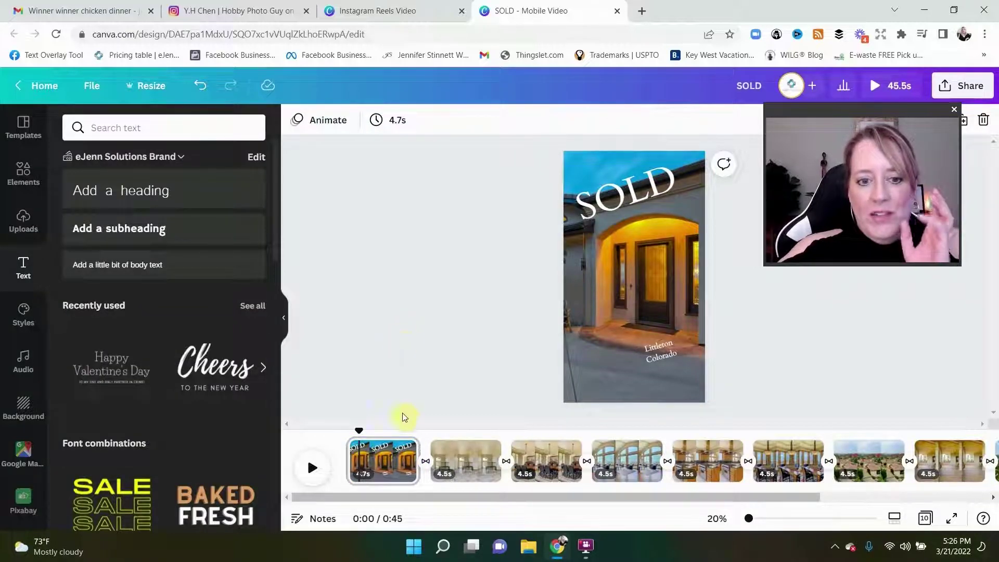
Step: Set the SOLD page's duration to 1.7 seconds
{"action": "left_click", "coordinate": [397, 121]}
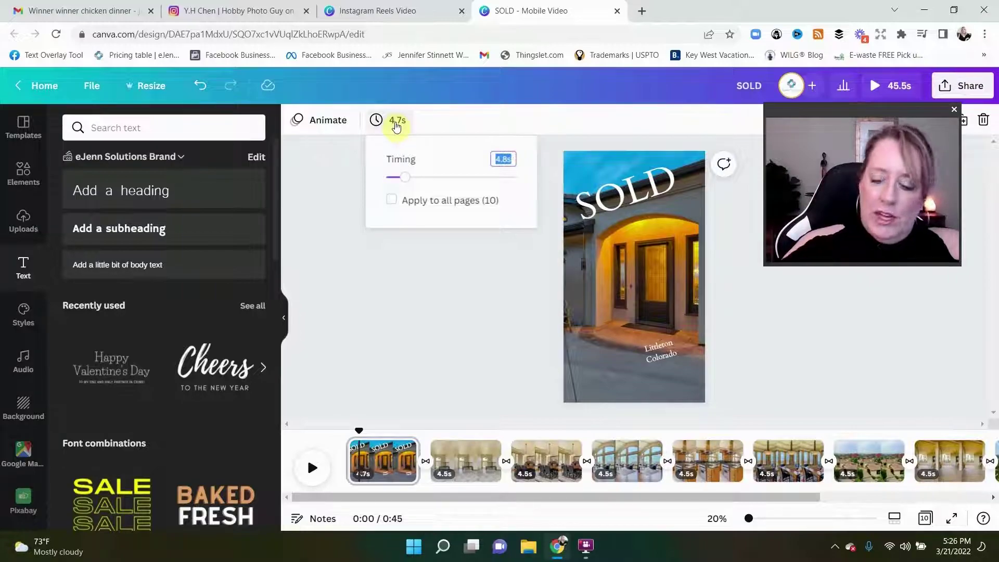
{"action": "type", "text": "1.7"}
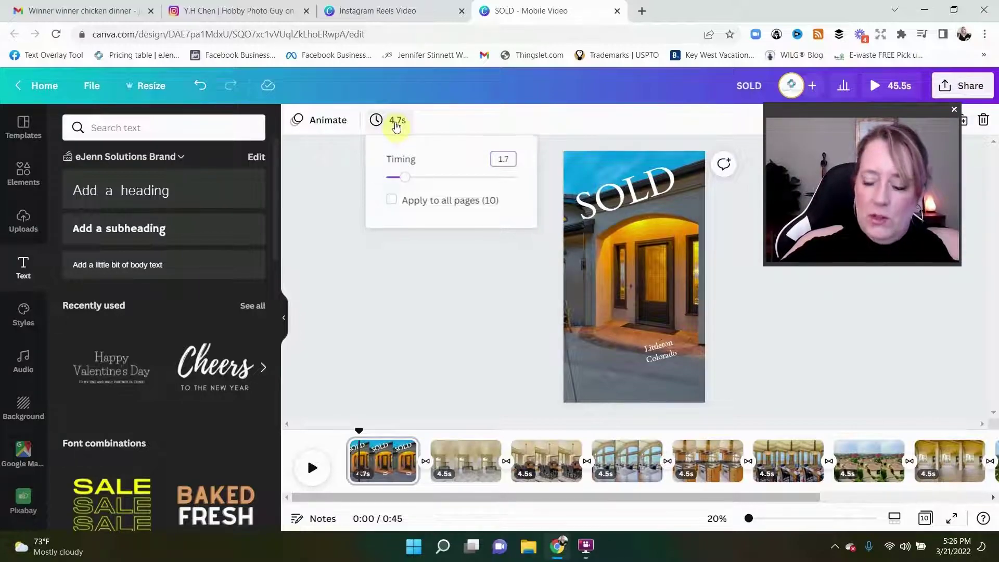
{"action": "key", "text": "Return"}
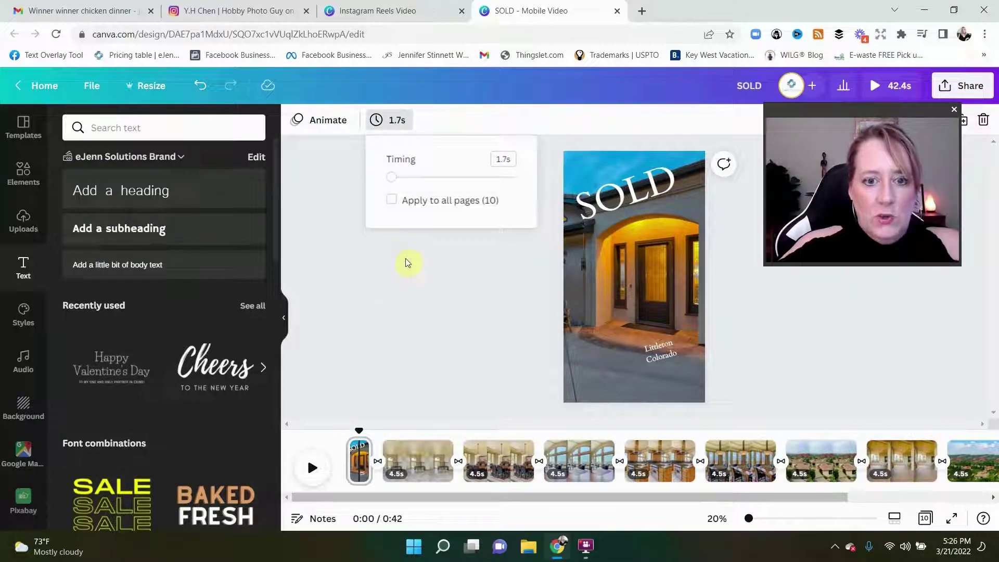
{"action": "left_click", "coordinate": [405, 270]}
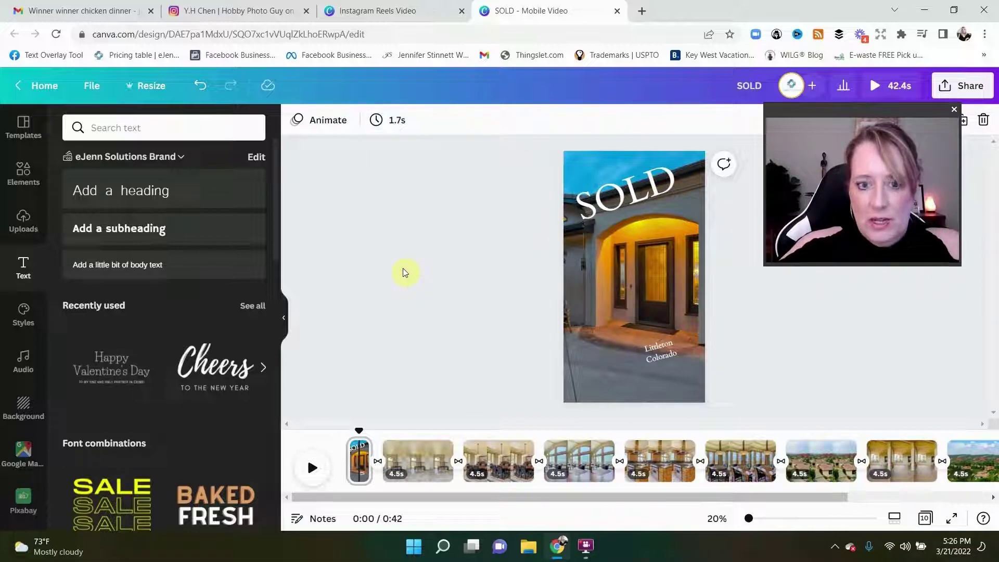
Step: Give the interior photo page a 1.0-second duration and apply it to all pages
{"action": "left_click", "coordinate": [424, 448]}
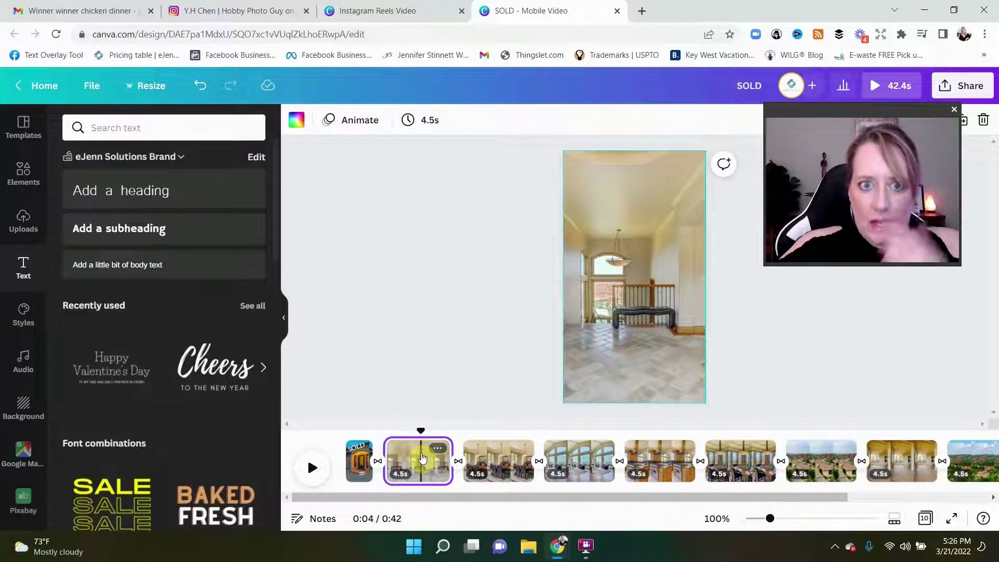
{"action": "left_click", "coordinate": [431, 121]}
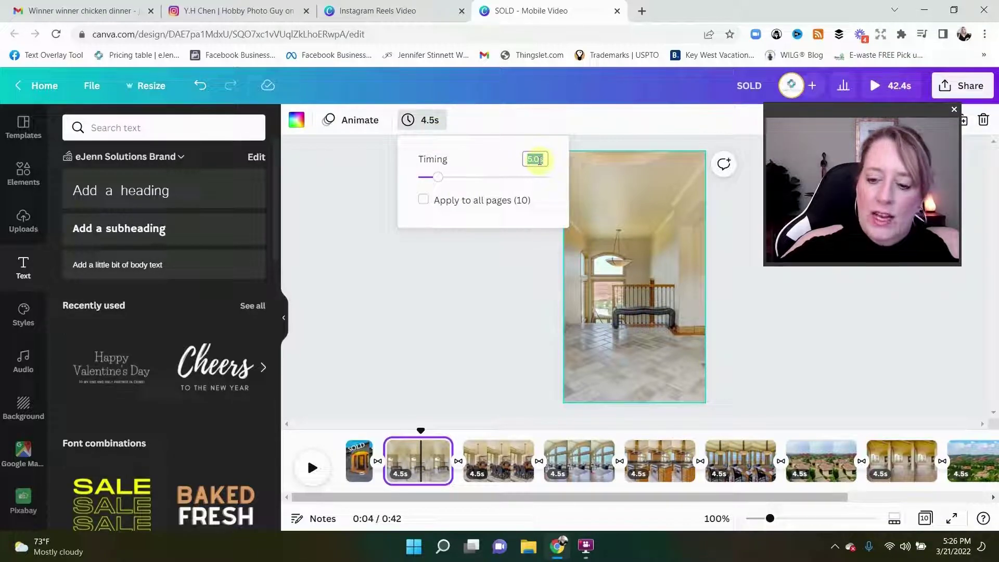
{"action": "type", "text": "1"}
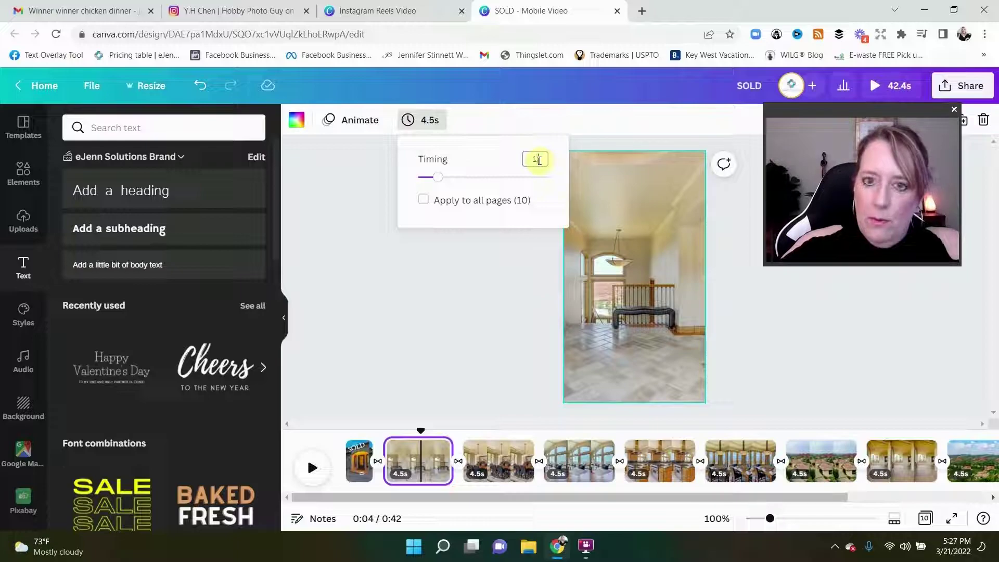
{"action": "type", "text": "0"}
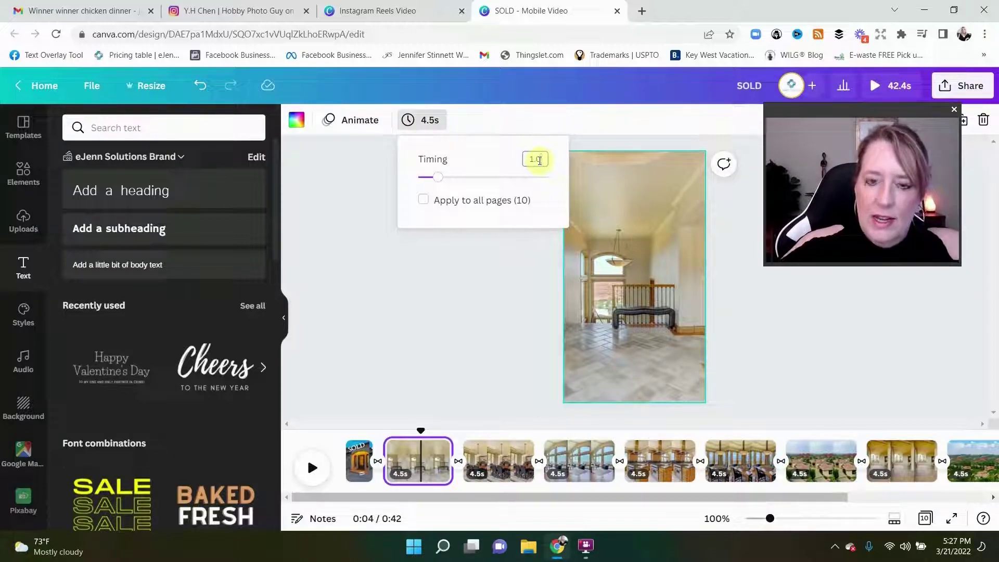
{"action": "key", "text": "Return"}
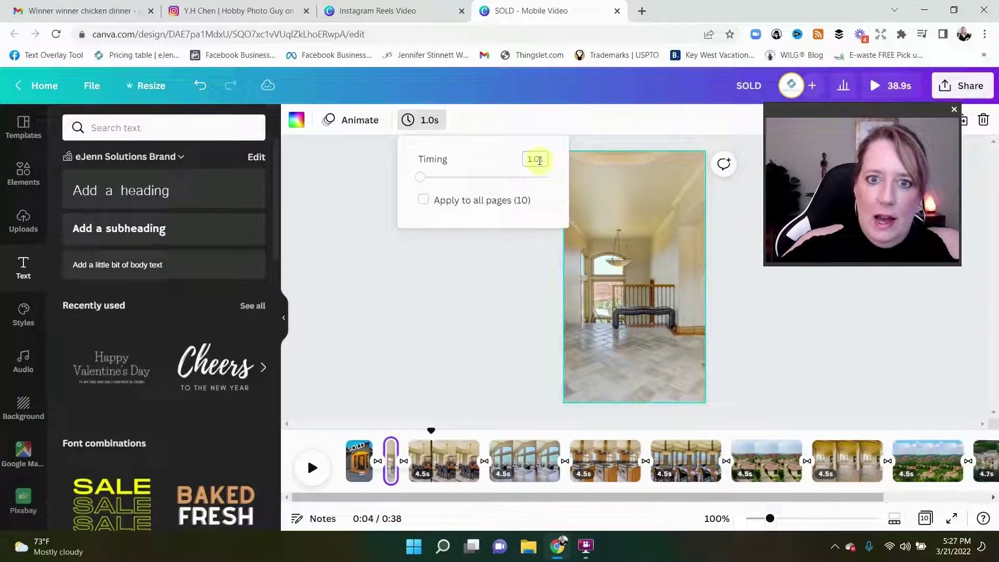
{"action": "left_click", "coordinate": [423, 201]}
Step: Set the SOLD opening page's duration to 1.7 seconds
{"action": "left_click", "coordinate": [394, 301]}
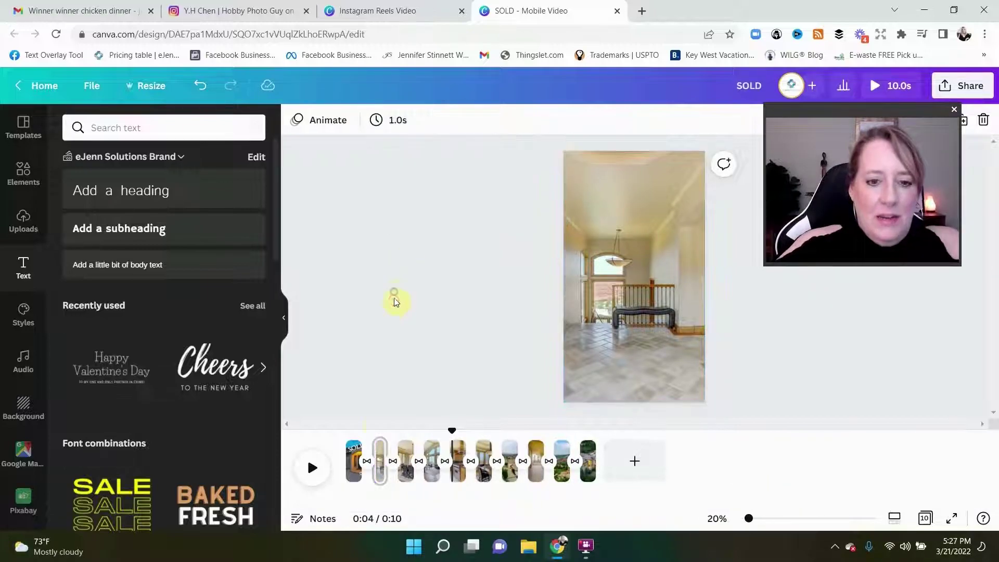
{"action": "left_click", "coordinate": [353, 458]}
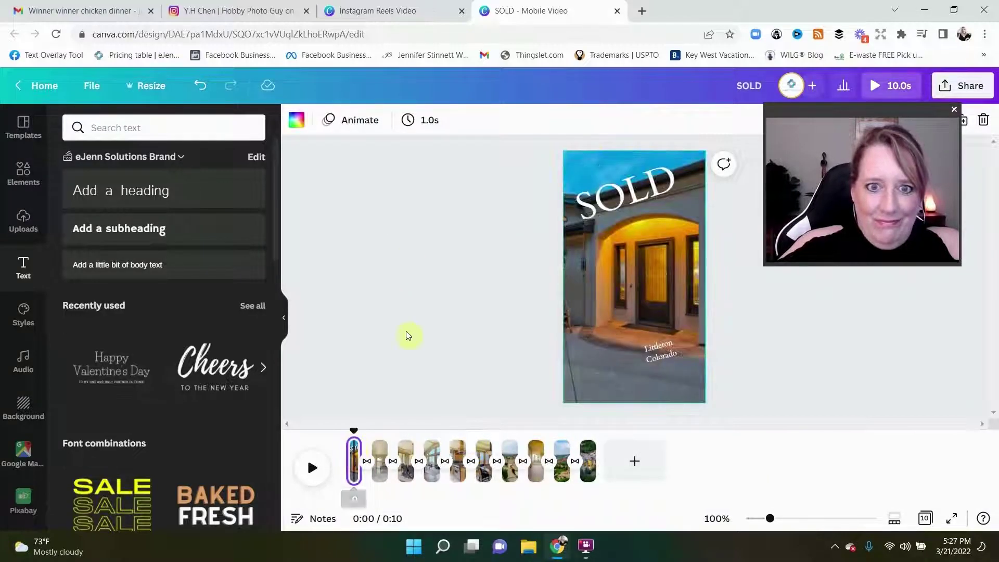
{"action": "left_click", "coordinate": [441, 118]}
{"action": "type", "text": "1"}
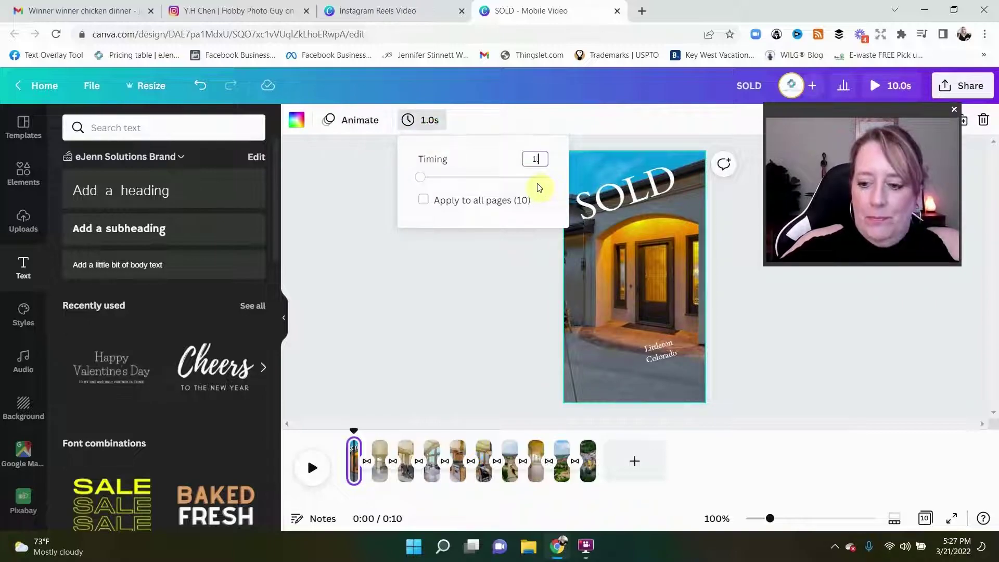
{"action": "type", "text": ".7"}
{"action": "key", "text": "Return"}
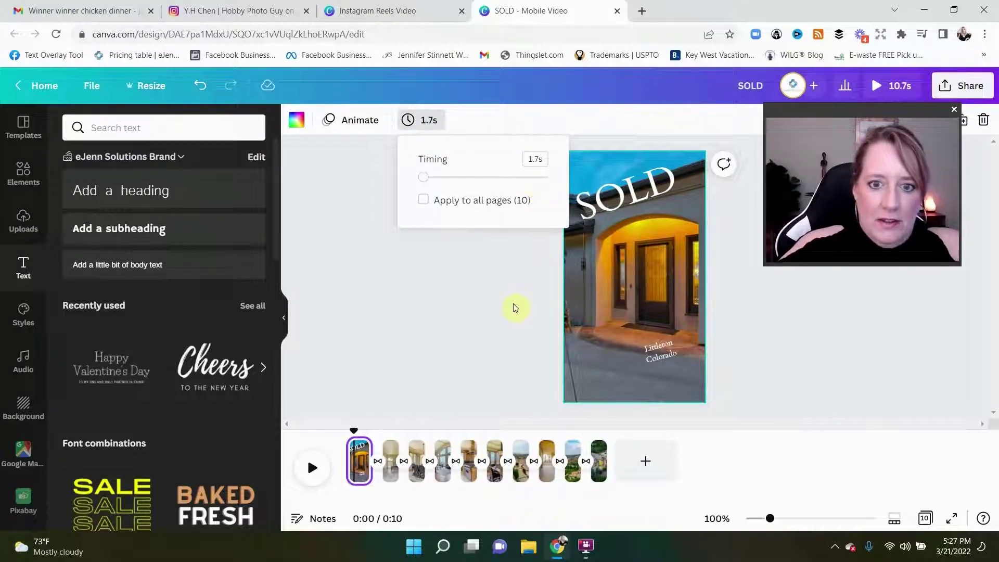
{"action": "left_click", "coordinate": [513, 308]}
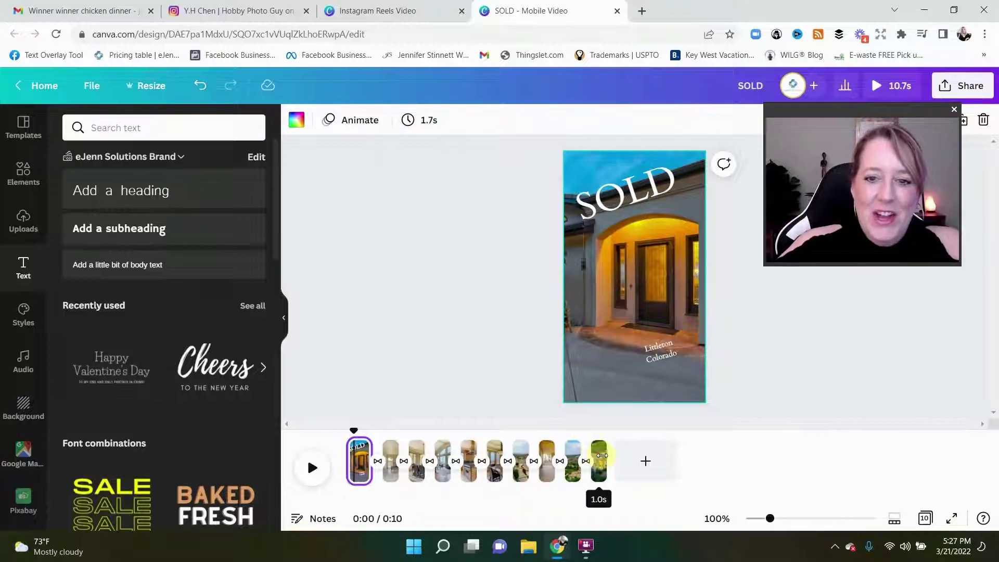
Step: Set the final aerial house page's duration to 1.1 seconds
{"action": "left_click", "coordinate": [602, 455]}
{"action": "left_click", "coordinate": [419, 125]}
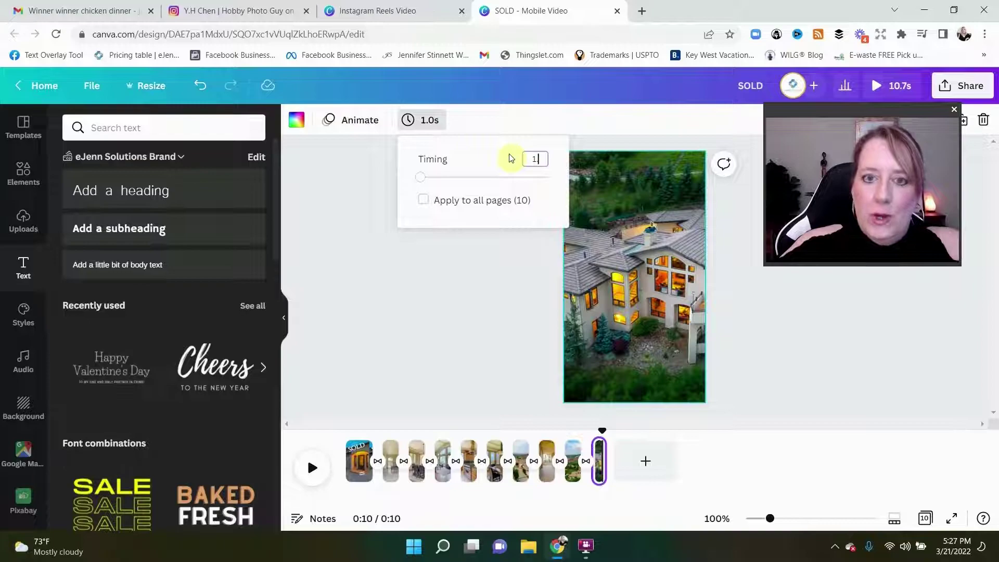
{"action": "key", "text": "Return"}
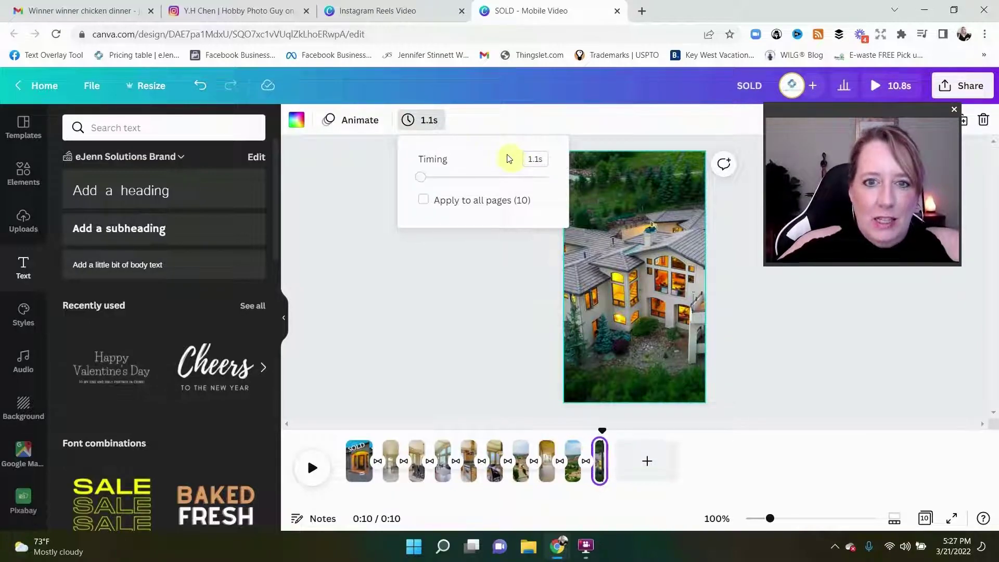
{"action": "left_click", "coordinate": [496, 298]}
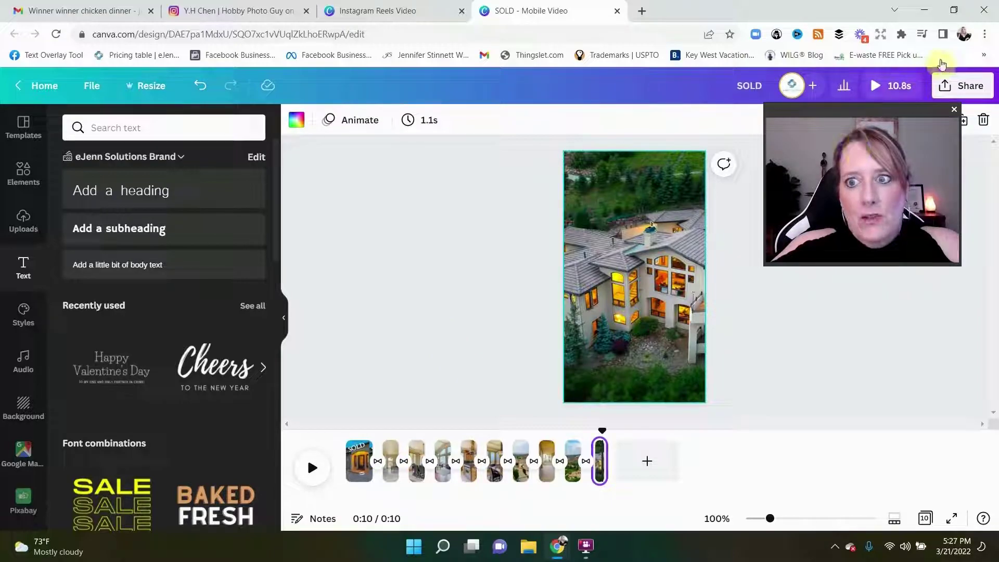
{"action": "left_click_drag", "start_coordinate": [879, 117], "coordinate": [411, 144]}
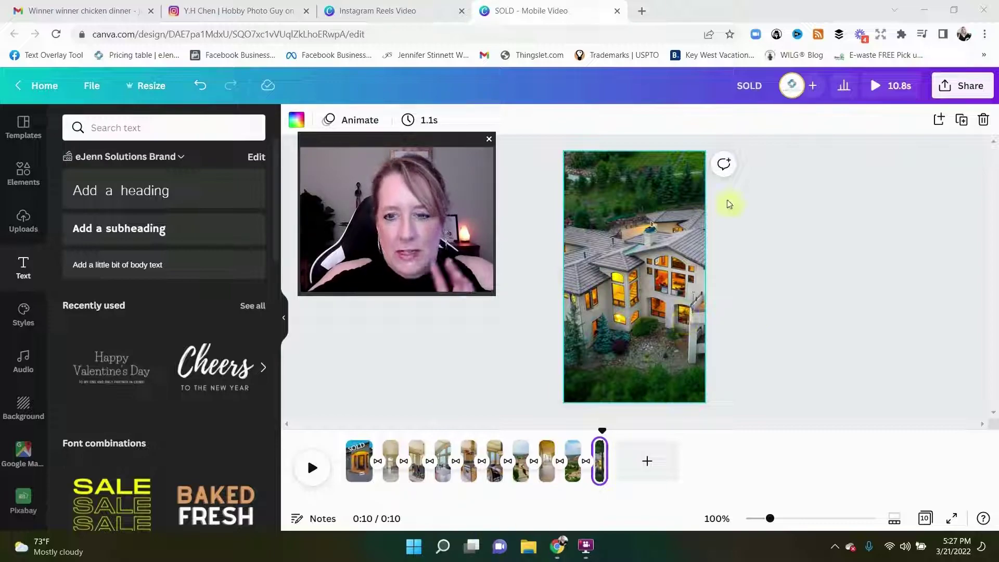
{"action": "left_click", "coordinate": [362, 457]}
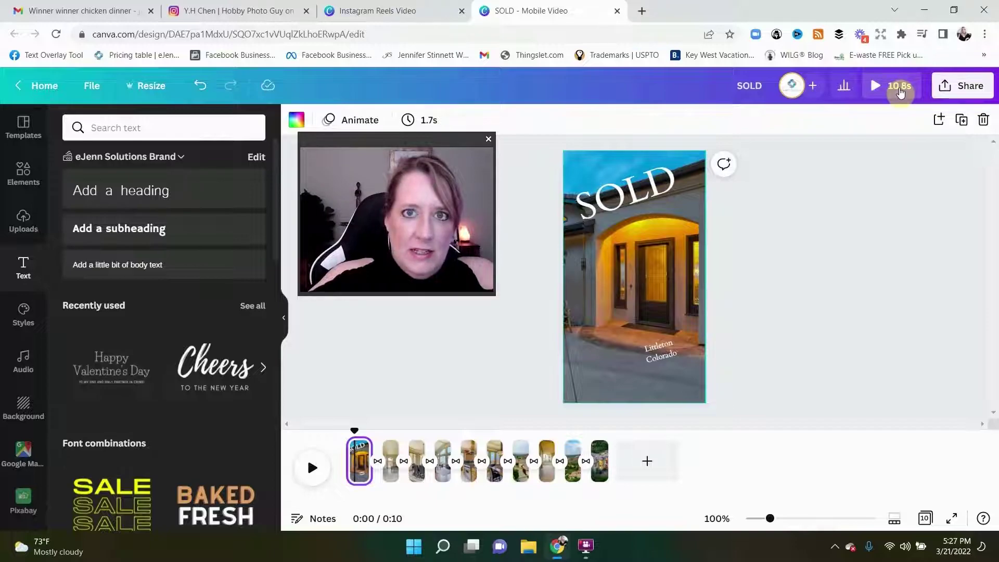
{"action": "left_click", "coordinate": [900, 87]}
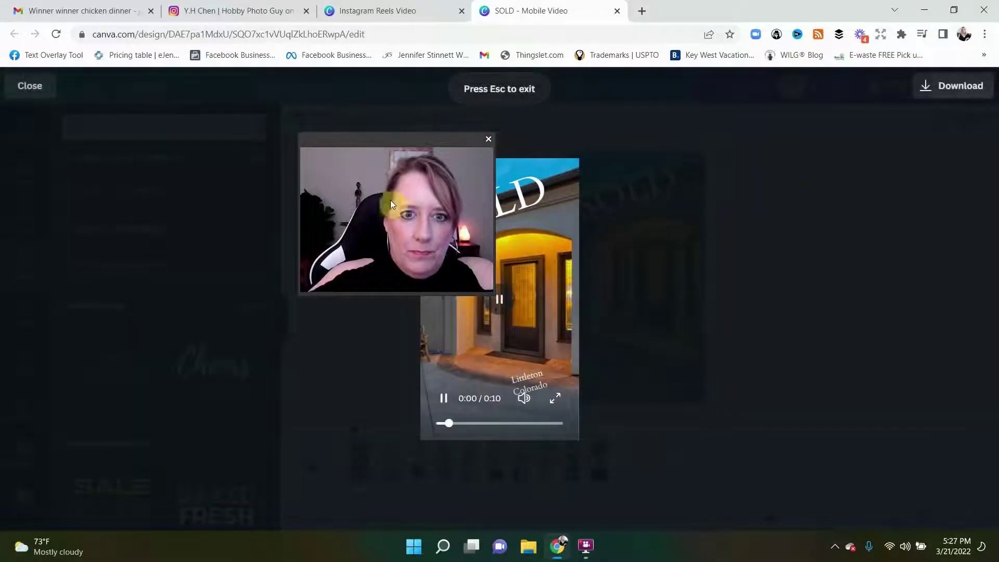
{"action": "left_click_drag", "start_coordinate": [408, 141], "coordinate": [252, 111]}
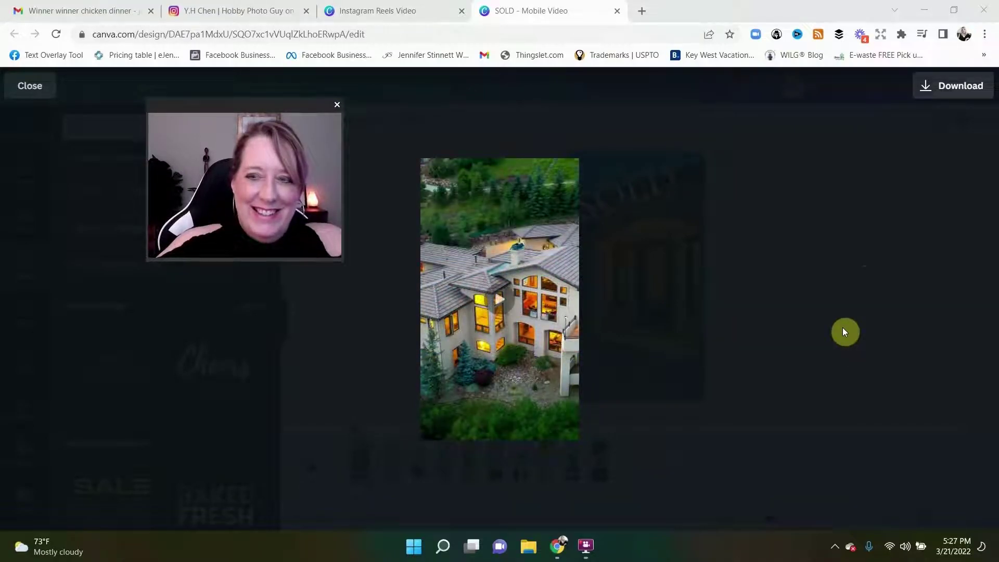
{"action": "left_click", "coordinate": [942, 97]}
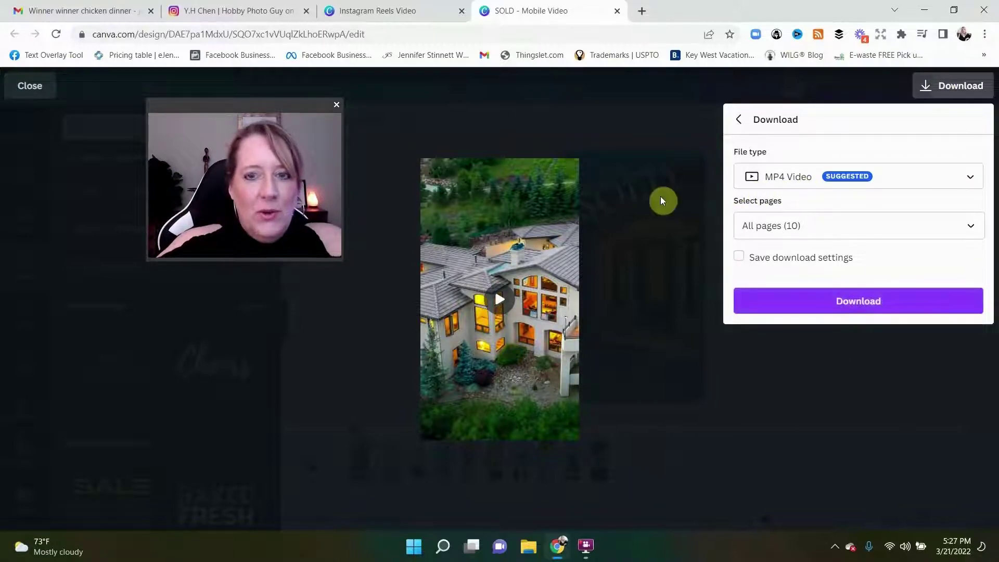
{"action": "left_click", "coordinate": [649, 145]}
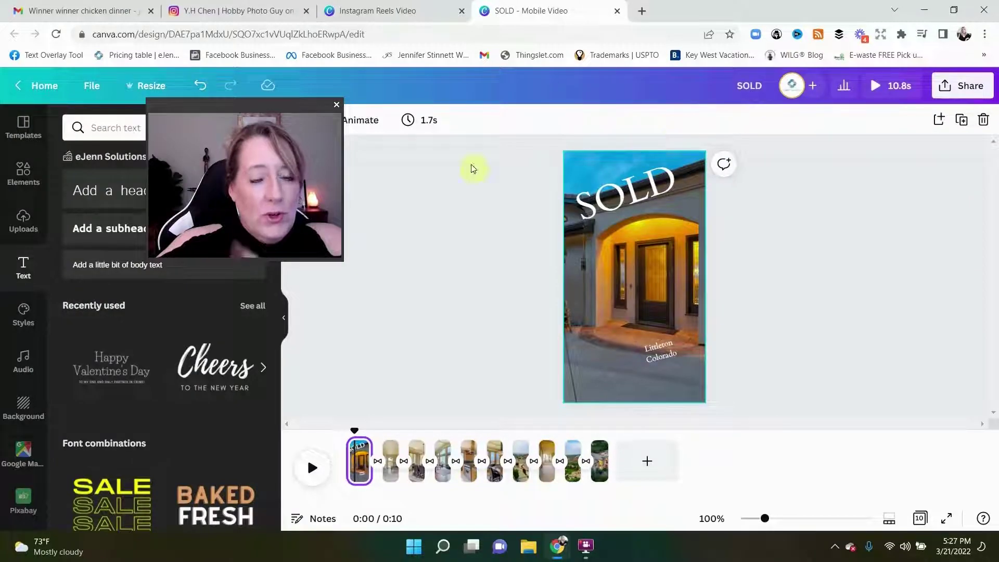
{"action": "left_click_drag", "start_coordinate": [275, 109], "coordinate": [851, 134]}
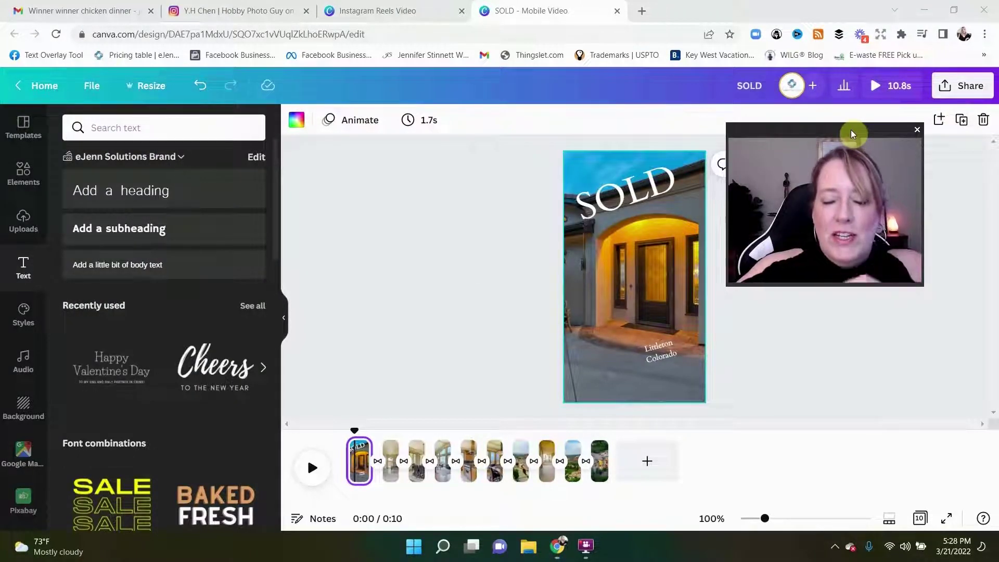